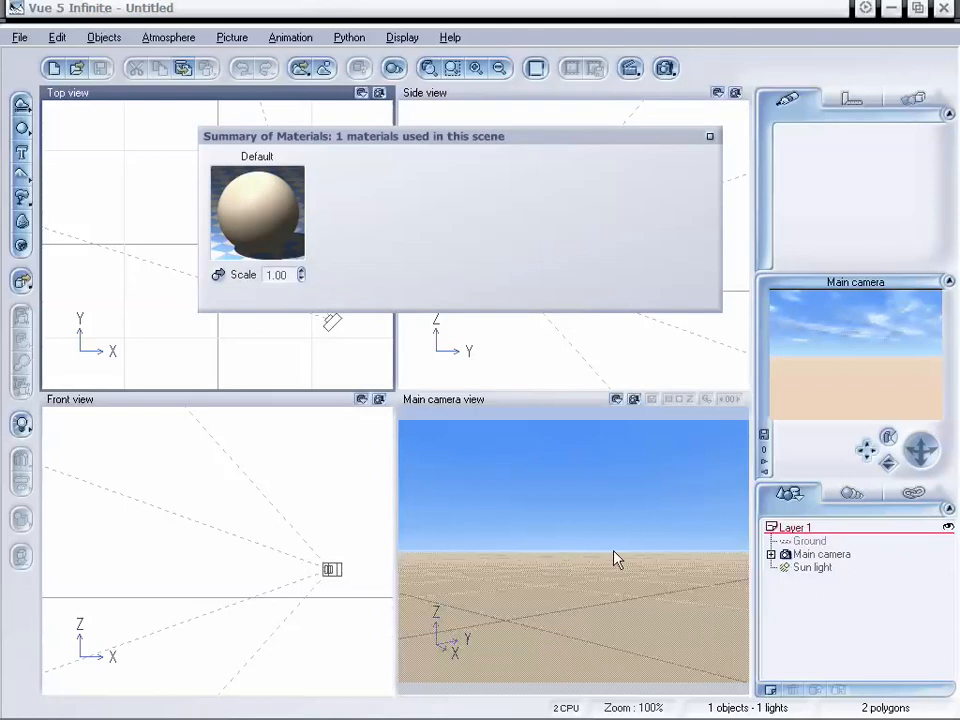
# Place two spheres on the ground on the negative X side, one at negative Y and one at positive Y
pyautogui.moveTo(490, 150); pyautogui.dragTo(716, 34)
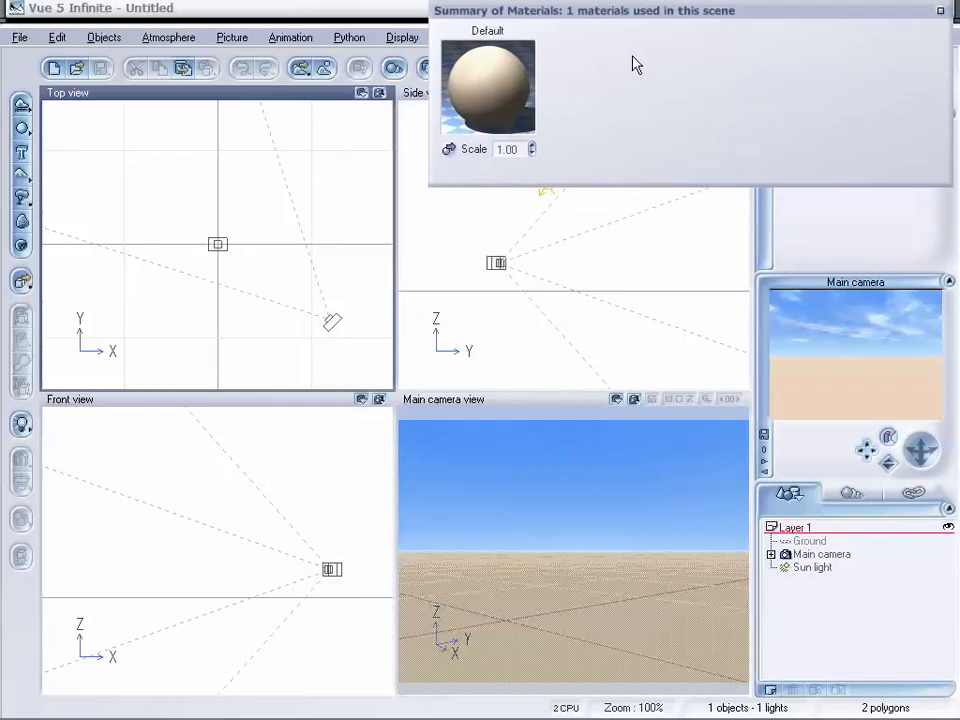
pyautogui.click(21, 130)
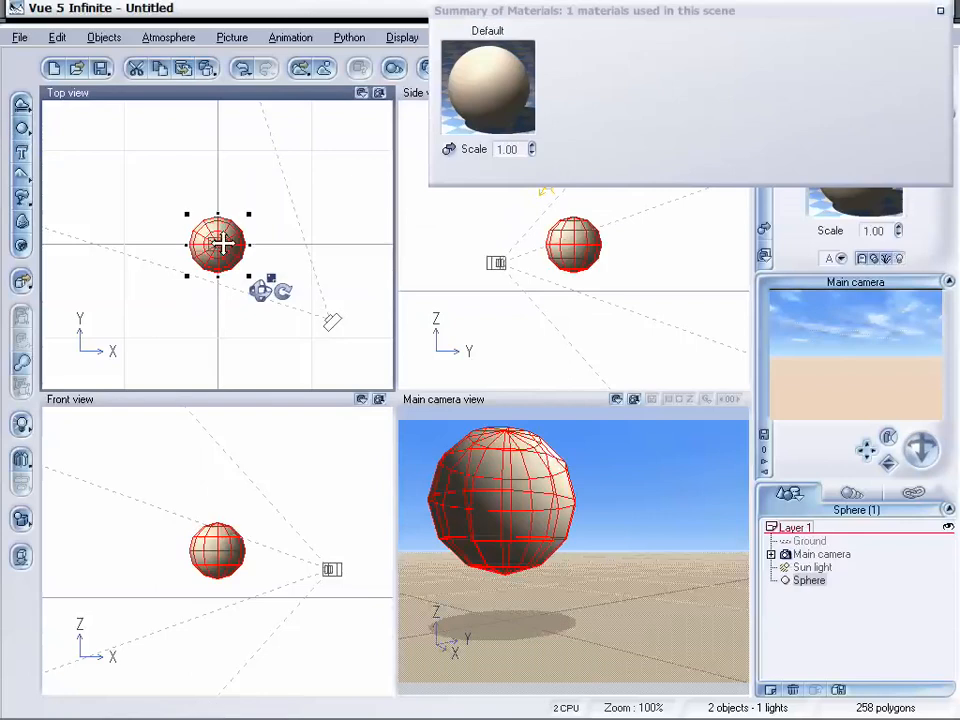
pyautogui.moveTo(223, 242); pyautogui.dragTo(172, 286)
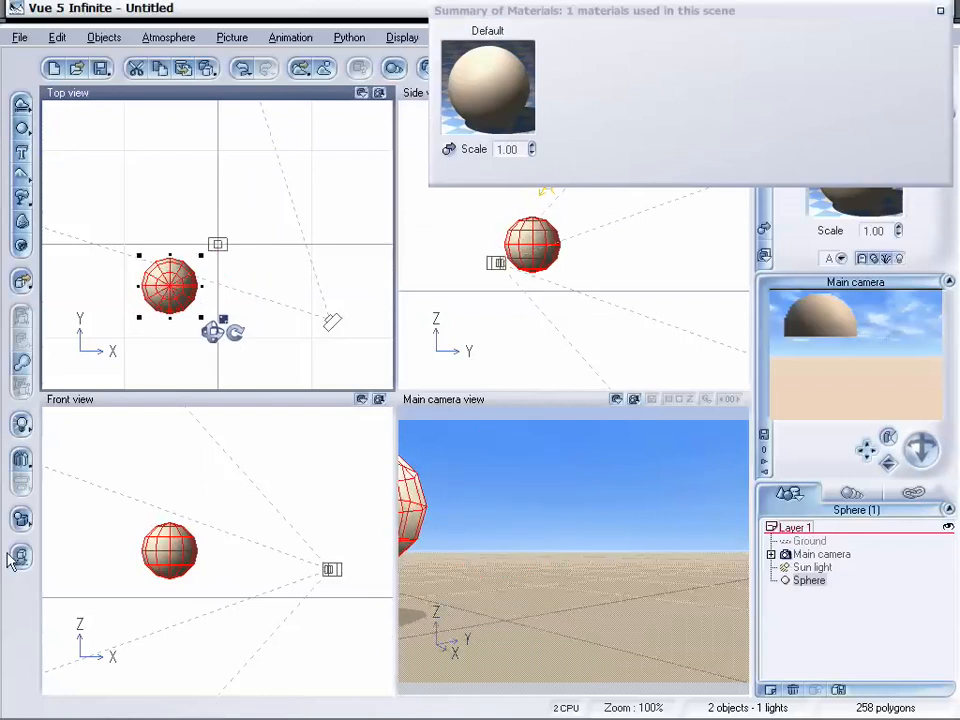
pyautogui.click(21, 556)
pyautogui.click(21, 130)
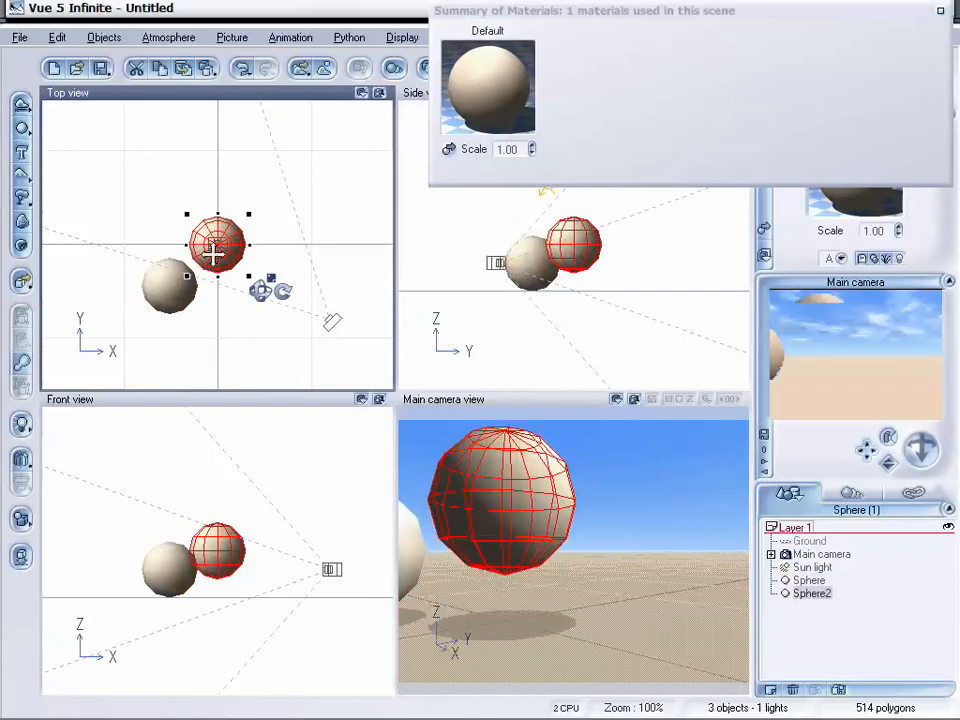
pyautogui.moveTo(214, 249); pyautogui.dragTo(166, 200)
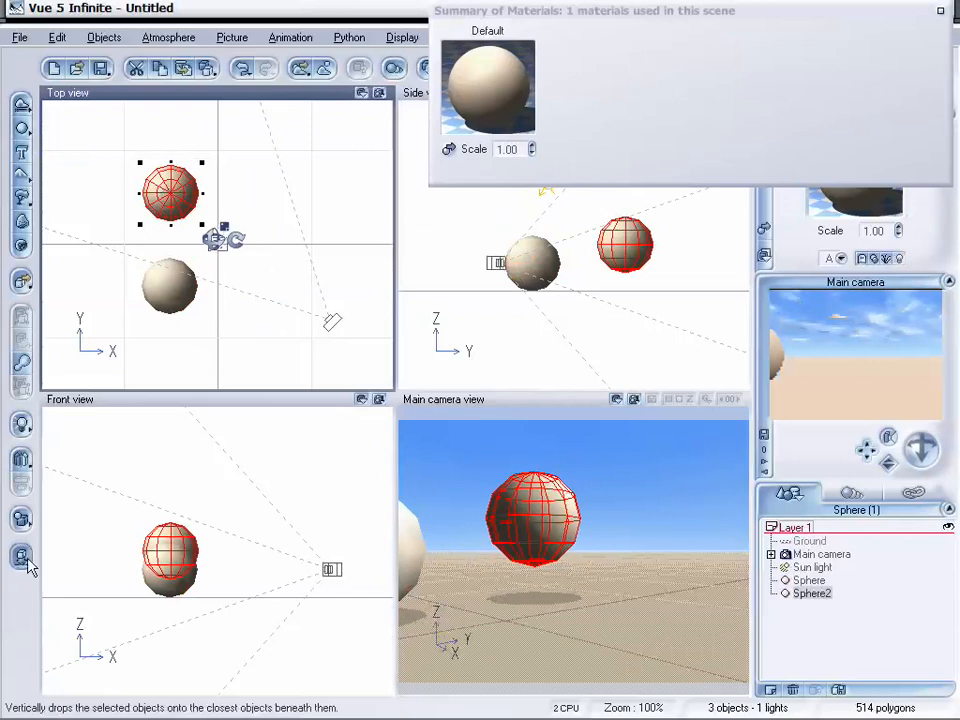
pyautogui.click(21, 556)
# Place two more spheres on the ground on the positive X side and raise the main camera to look down on all four
pyautogui.click(21, 130)
pyautogui.moveTo(200, 250); pyautogui.dragTo(247, 200)
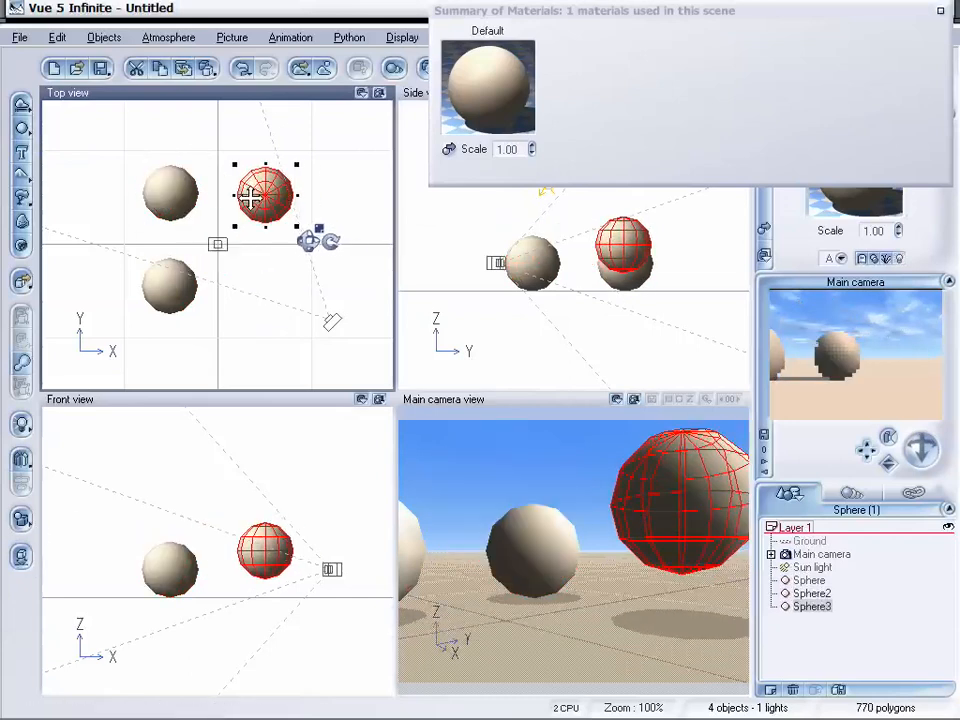
pyautogui.click(21, 556)
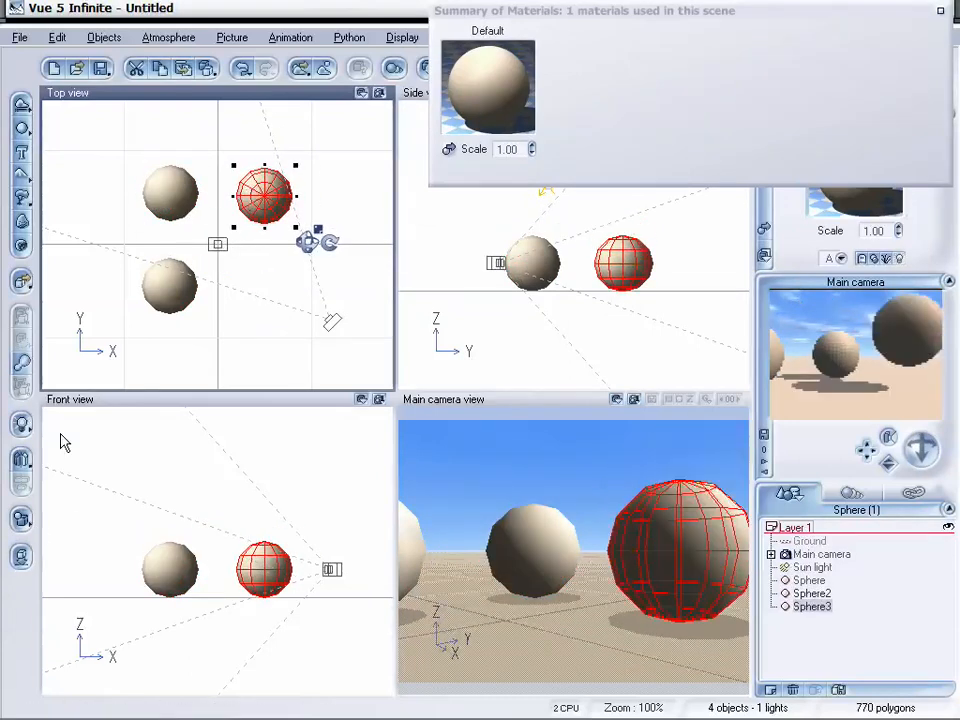
pyautogui.click(21, 130)
pyautogui.moveTo(214, 236); pyautogui.dragTo(265, 282)
pyautogui.click(21, 556)
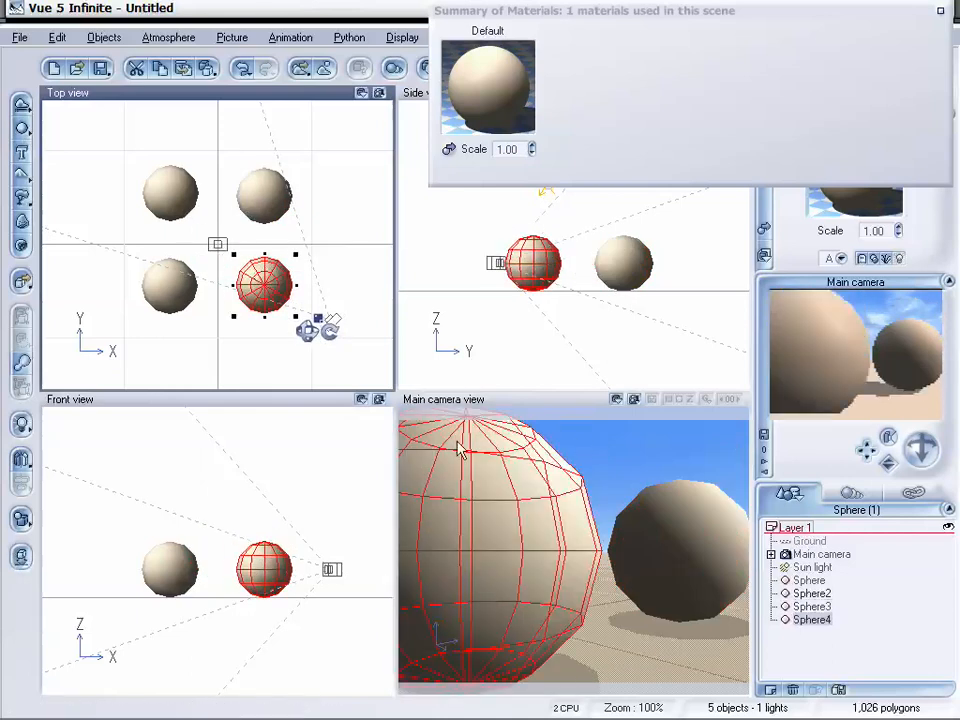
pyautogui.moveTo(887, 455); pyautogui.dragTo(887, 463)
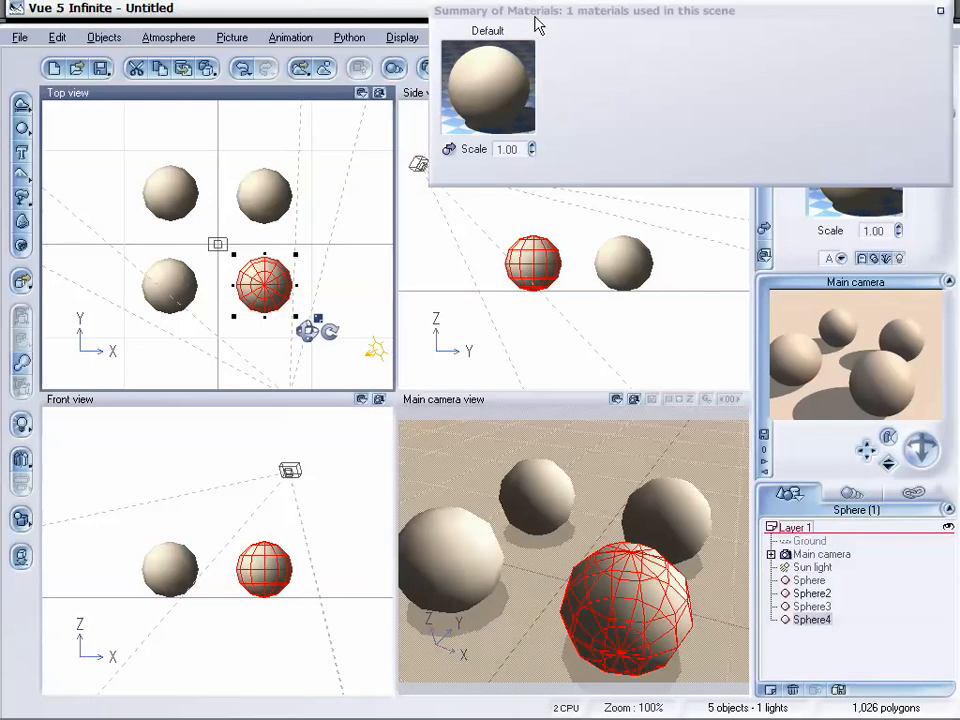
# Assign the Snow material from the Landscapes collection to the first sphere
pyautogui.moveTo(536, 24); pyautogui.dragTo(376, 40)
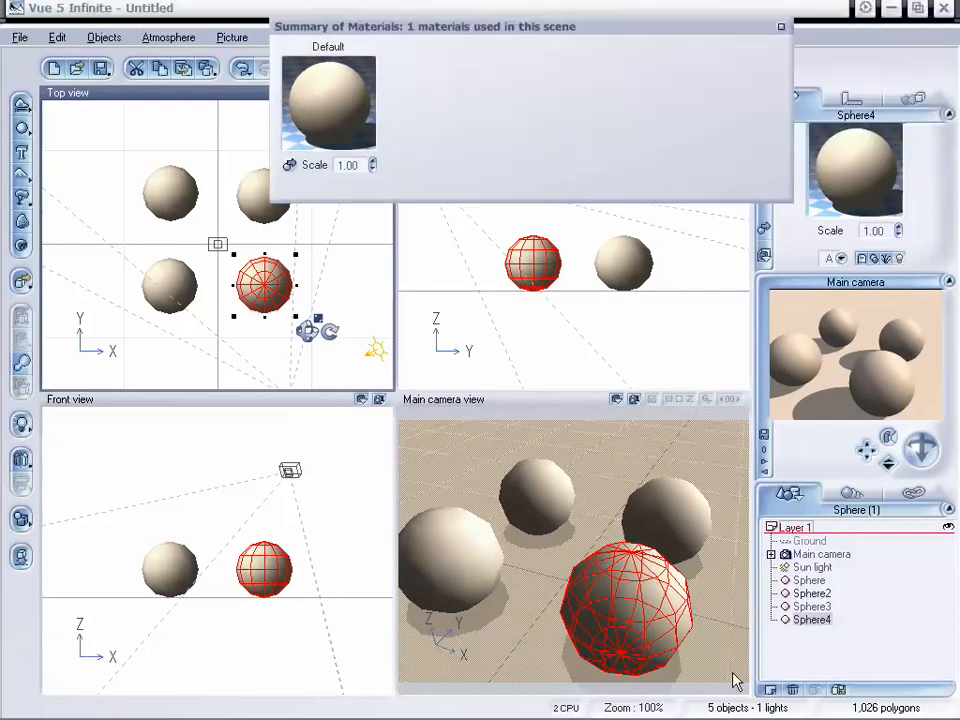
pyautogui.click(812, 581)
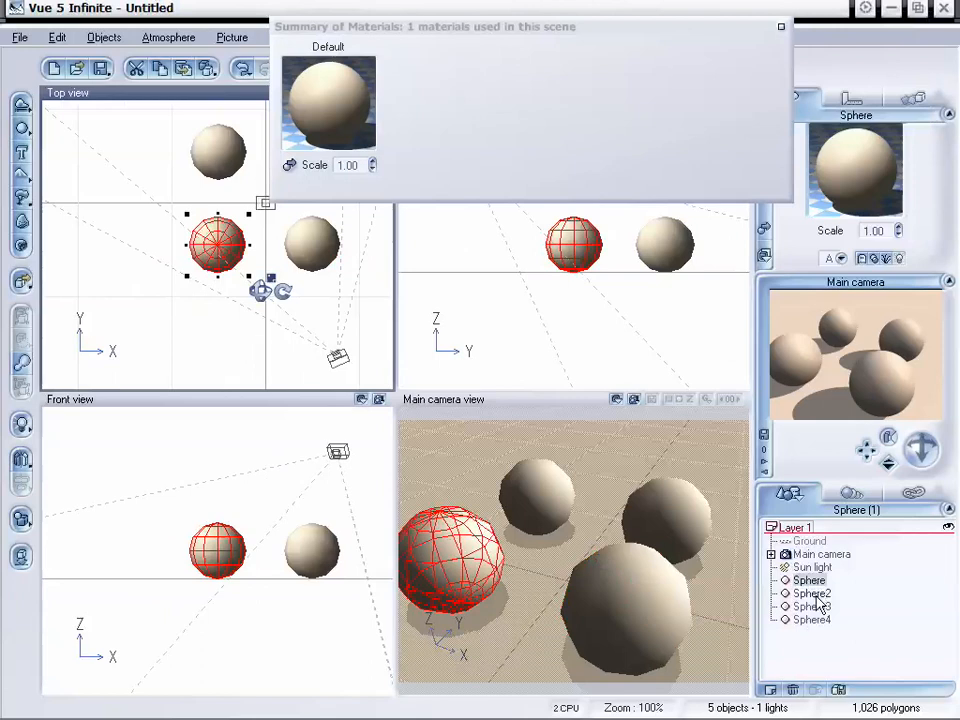
pyautogui.click(764, 230)
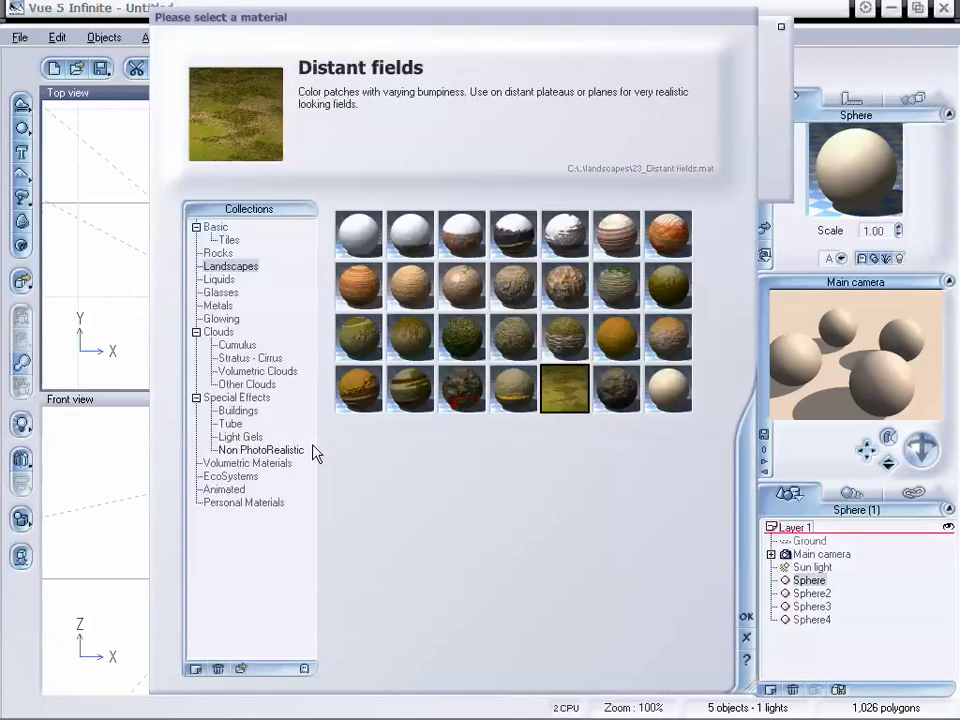
pyautogui.click(362, 238)
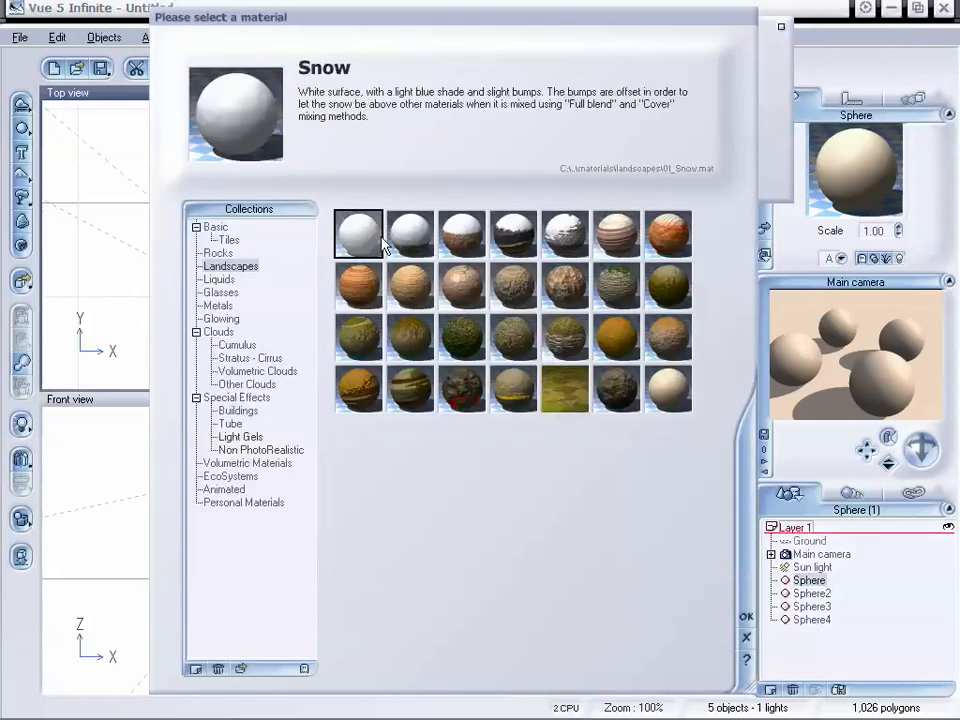
pyautogui.click(745, 618)
# Assign the Snowy potash material from the Landscapes collection to Sphere2
pyautogui.click(811, 593)
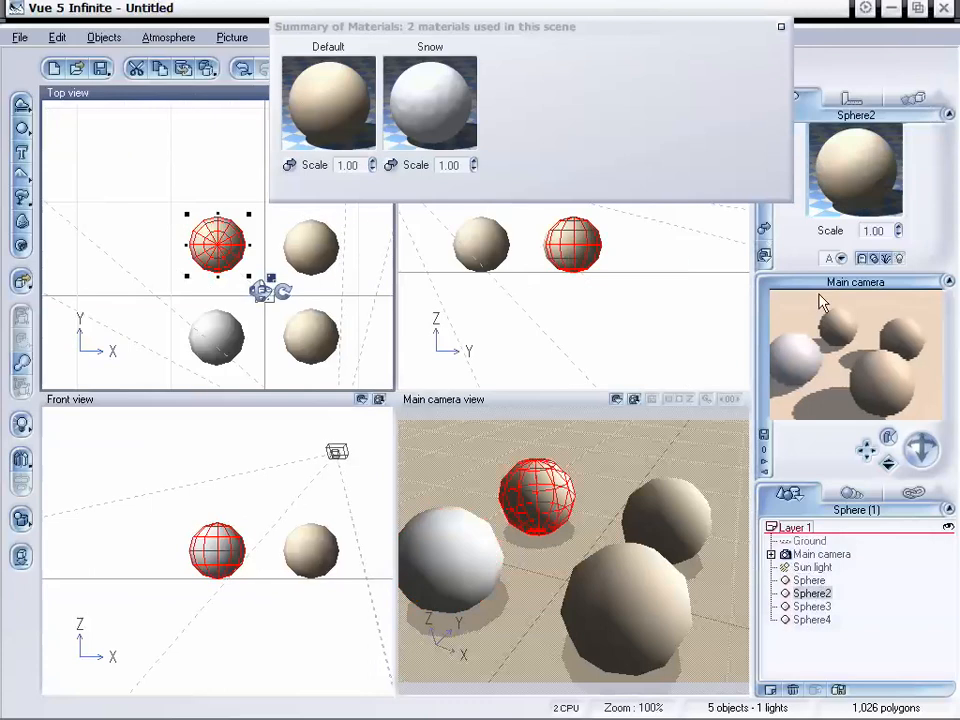
pyautogui.click(764, 230)
pyautogui.click(465, 238)
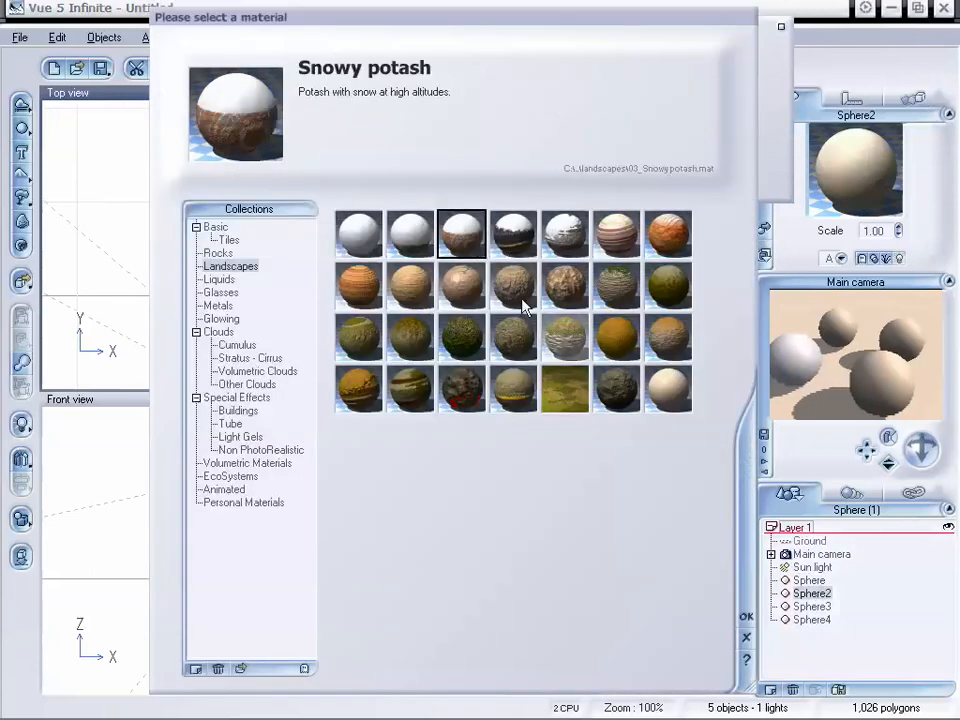
pyautogui.click(745, 617)
# Assign the Dry grass material from the Landscapes collection to Sphere3
pyautogui.click(811, 606)
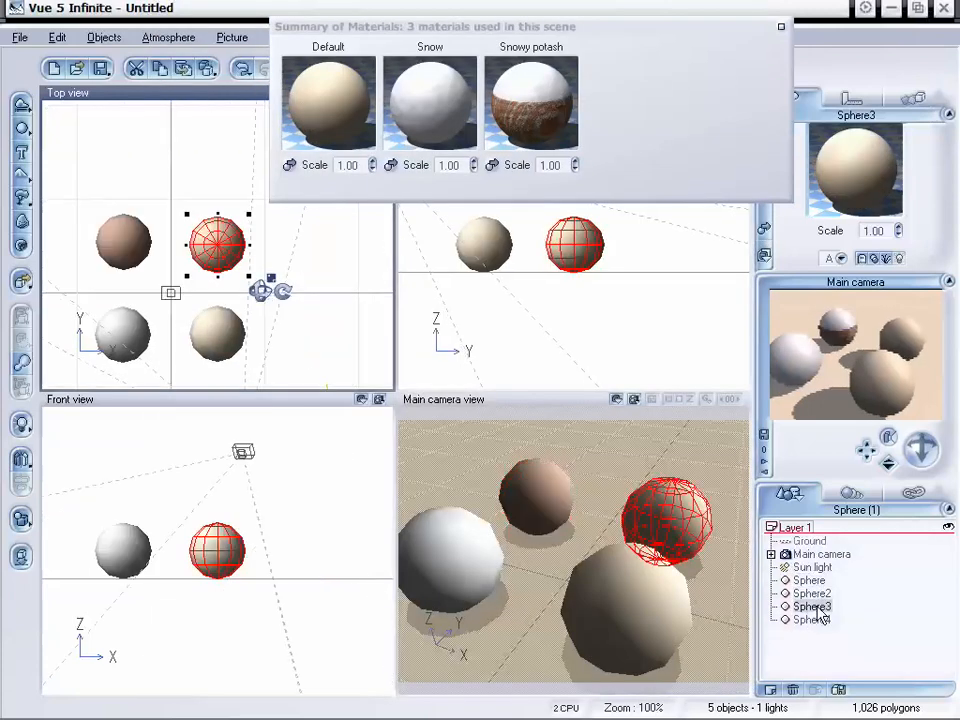
pyautogui.click(762, 228)
pyautogui.click(616, 336)
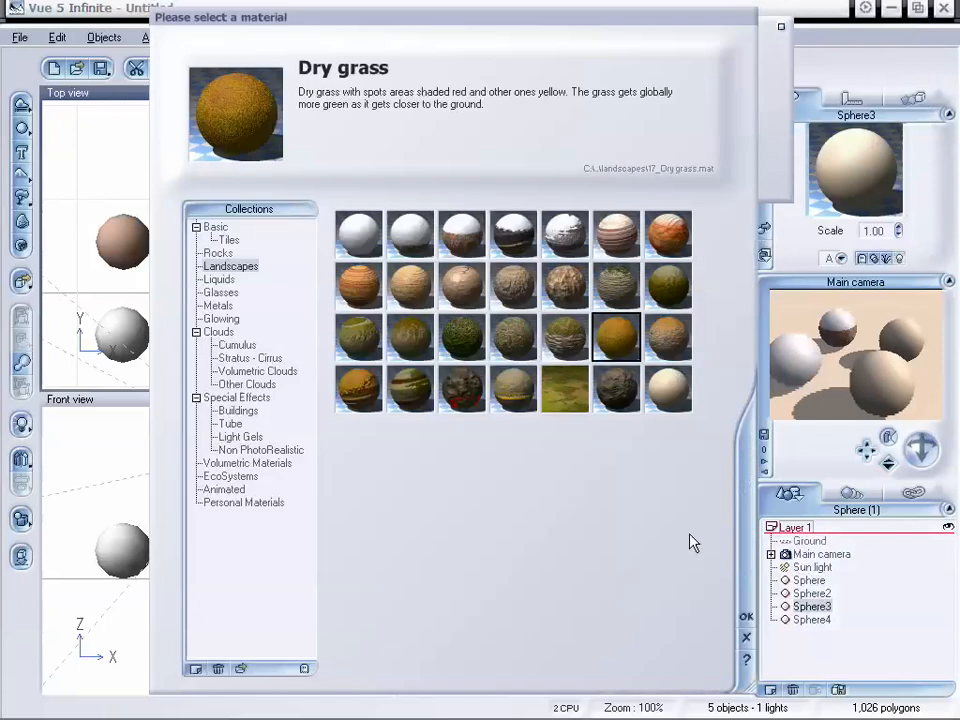
pyautogui.click(745, 617)
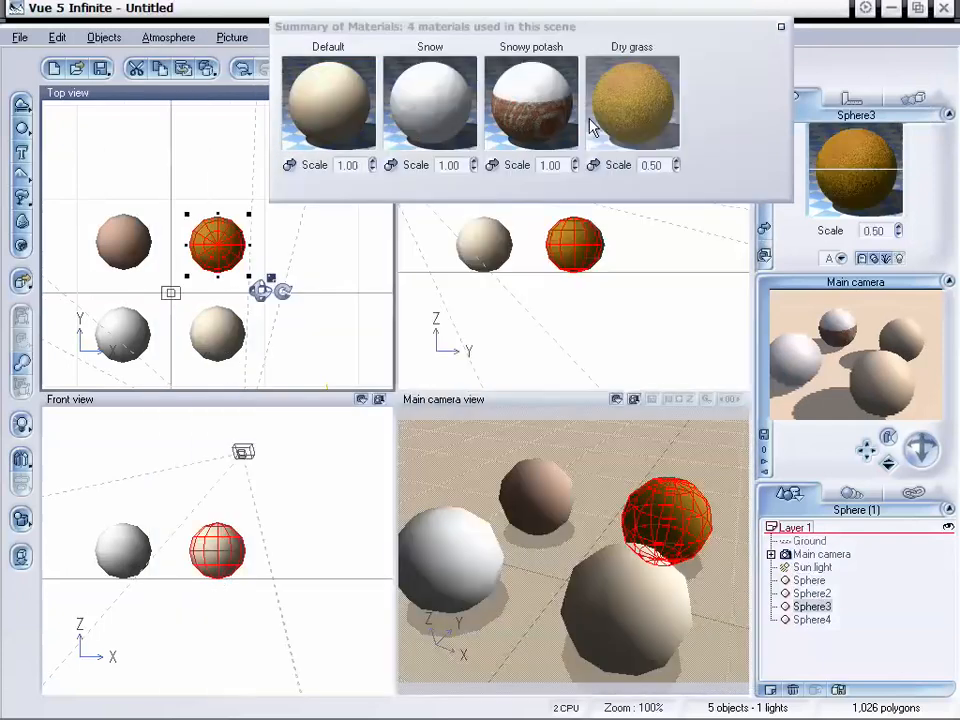
# Assign the Burned Rock & Lava material from the Landscapes collection to Sphere4
pyautogui.click(811, 619)
pyautogui.click(764, 230)
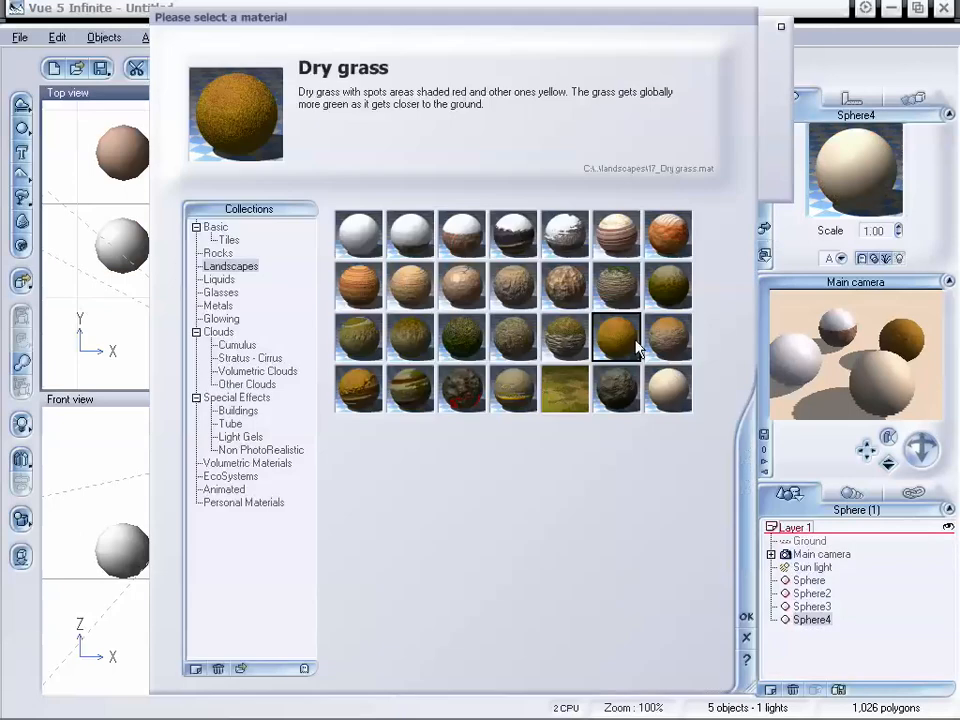
pyautogui.click(616, 388)
pyautogui.click(745, 617)
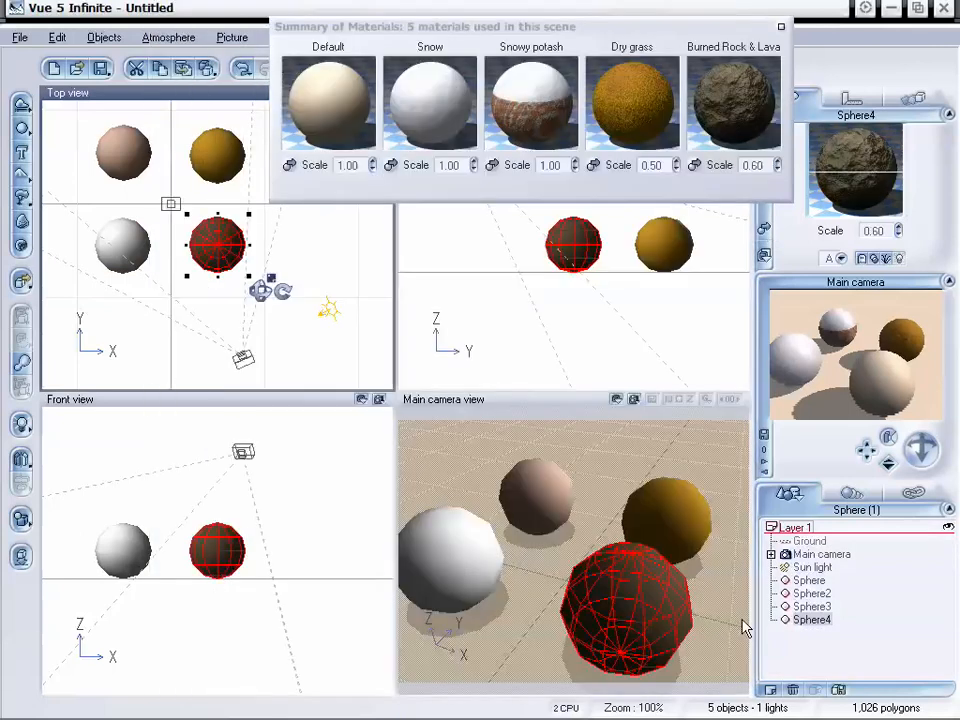
# Bring the main camera close to Sphere4 and set the Burned Rock & Lava scale to 0.30 in the materials summary
pyautogui.moveTo(605, 27); pyautogui.dragTo(517, 45)
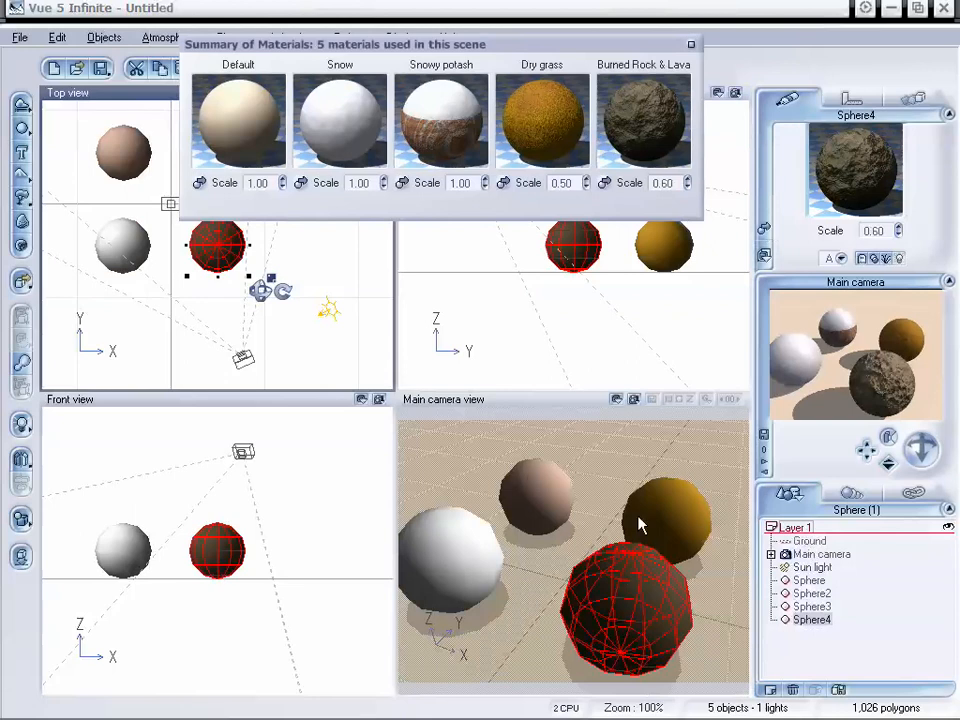
pyautogui.moveTo(480, 44); pyautogui.dragTo(480, 55)
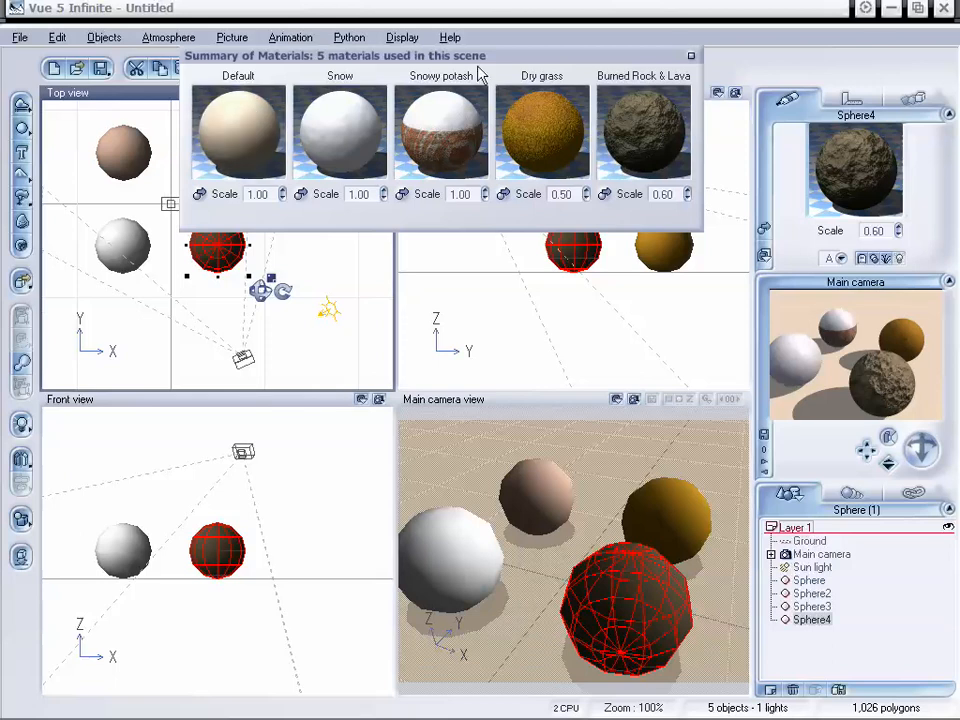
pyautogui.moveTo(487, 59); pyautogui.dragTo(346, 97)
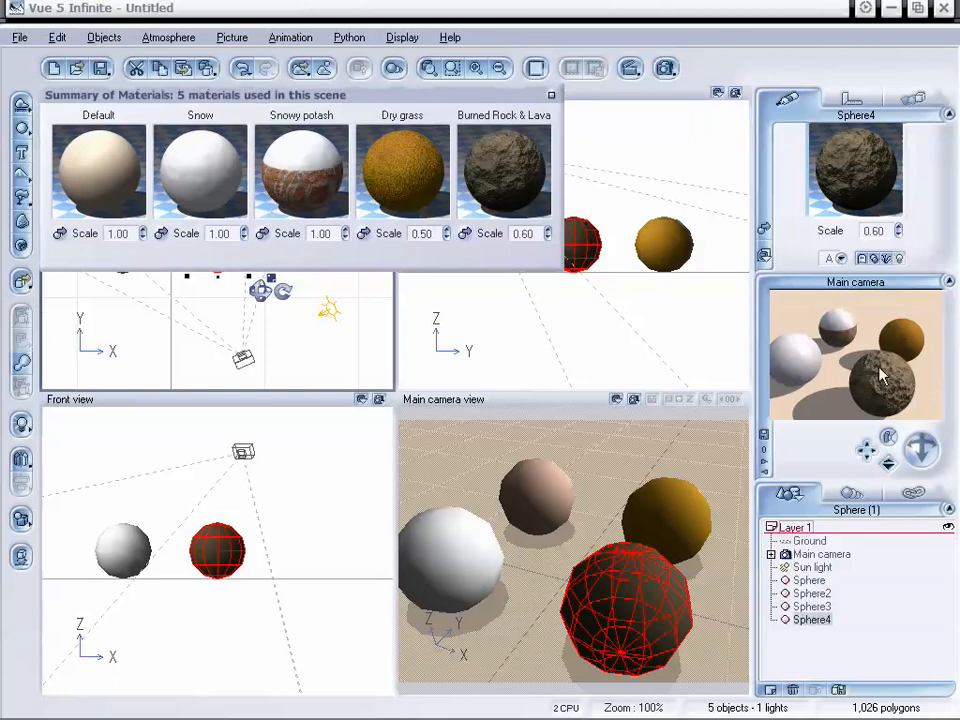
pyautogui.moveTo(888, 462); pyautogui.dragTo(866, 452)
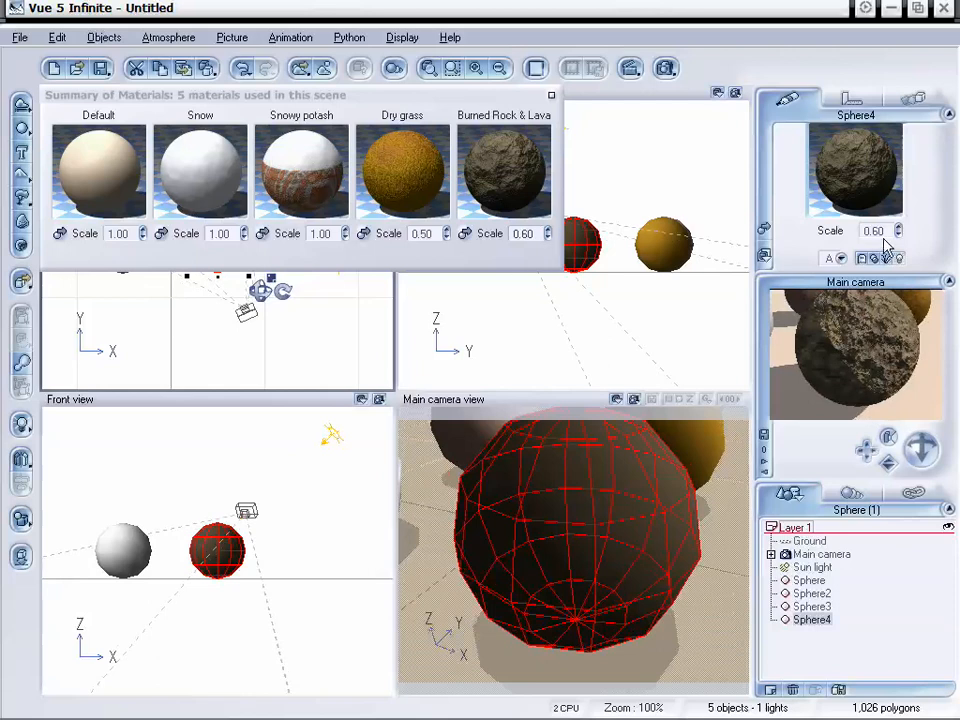
pyautogui.click(523, 233)
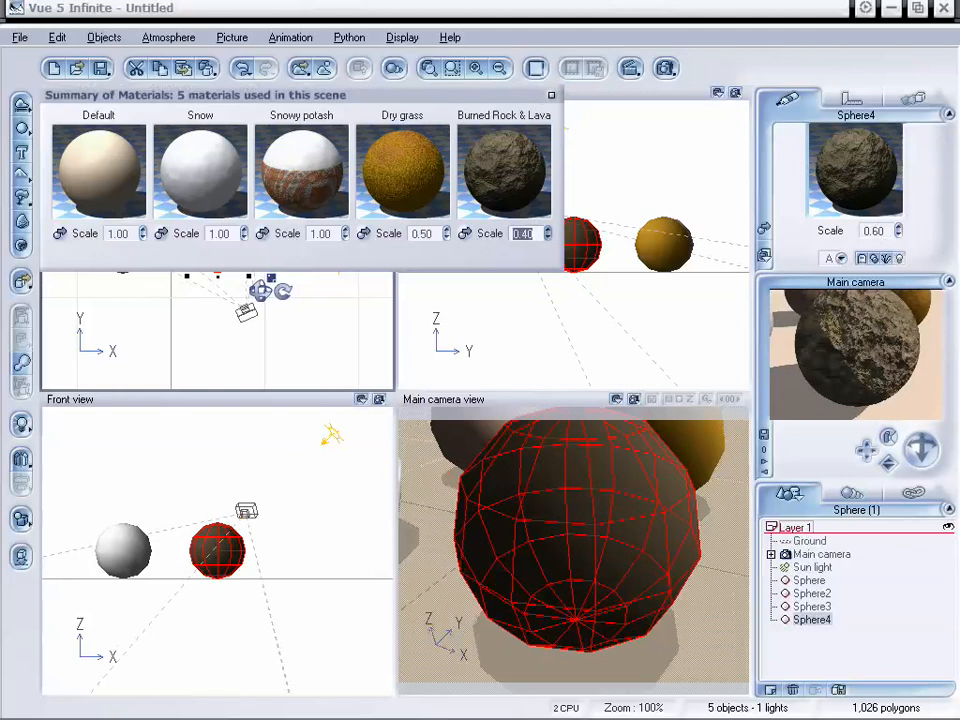
pyautogui.write('0.30')
pyautogui.press('Return')
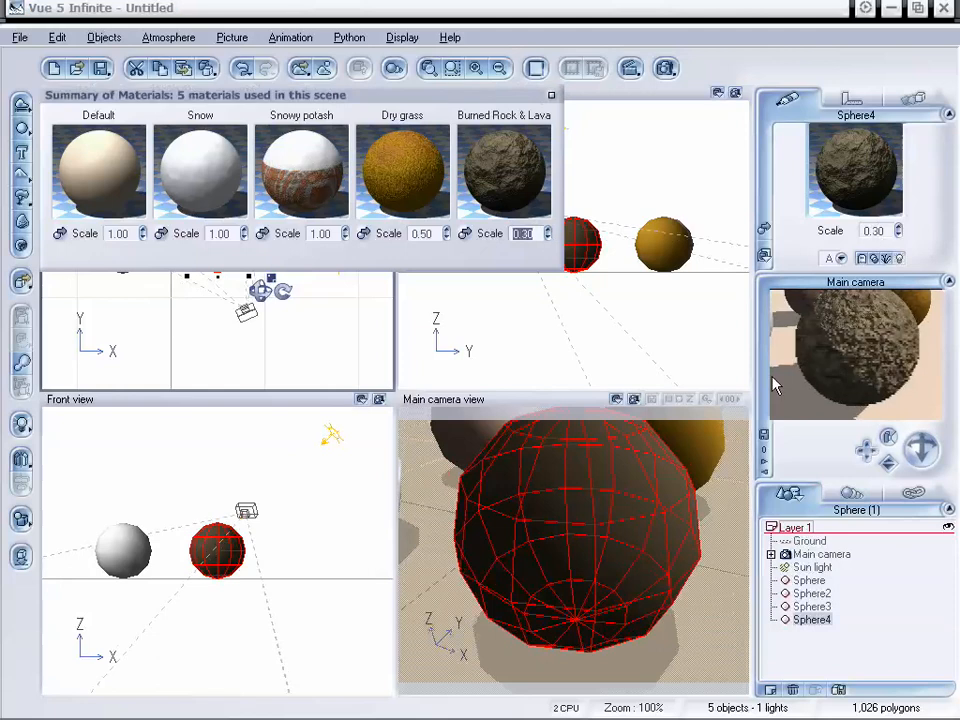
pyautogui.rightClick(866, 393)
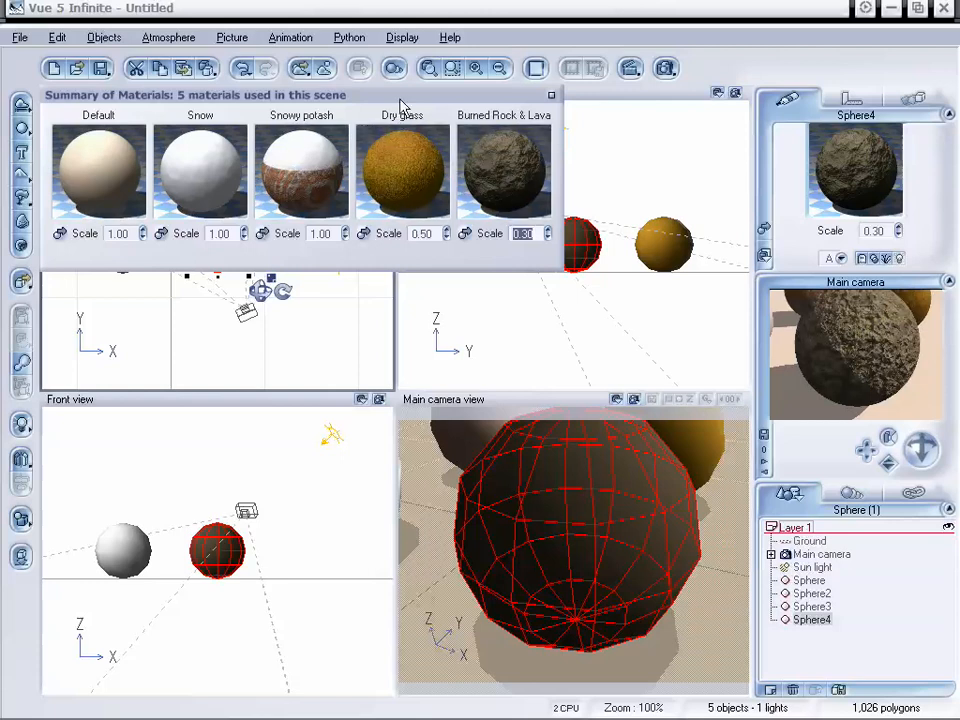
# Pull the main camera back and copy Dry grass from the materials summary onto Sphere4
pyautogui.moveTo(302, 92); pyautogui.dragTo(311, 101)
pyautogui.moveTo(876, 448); pyautogui.dragTo(868, 450)
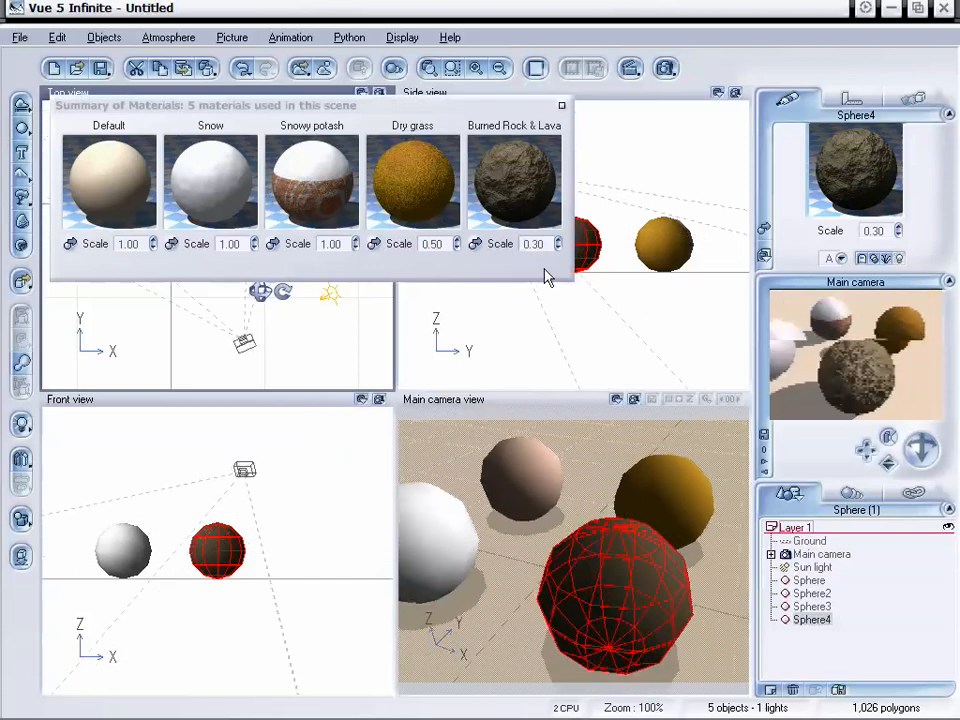
pyautogui.moveTo(320, 114)
pyautogui.mouseDown()
pyautogui.moveTo(317, 126)
pyautogui.moveTo(317, 114)
pyautogui.mouseUp()
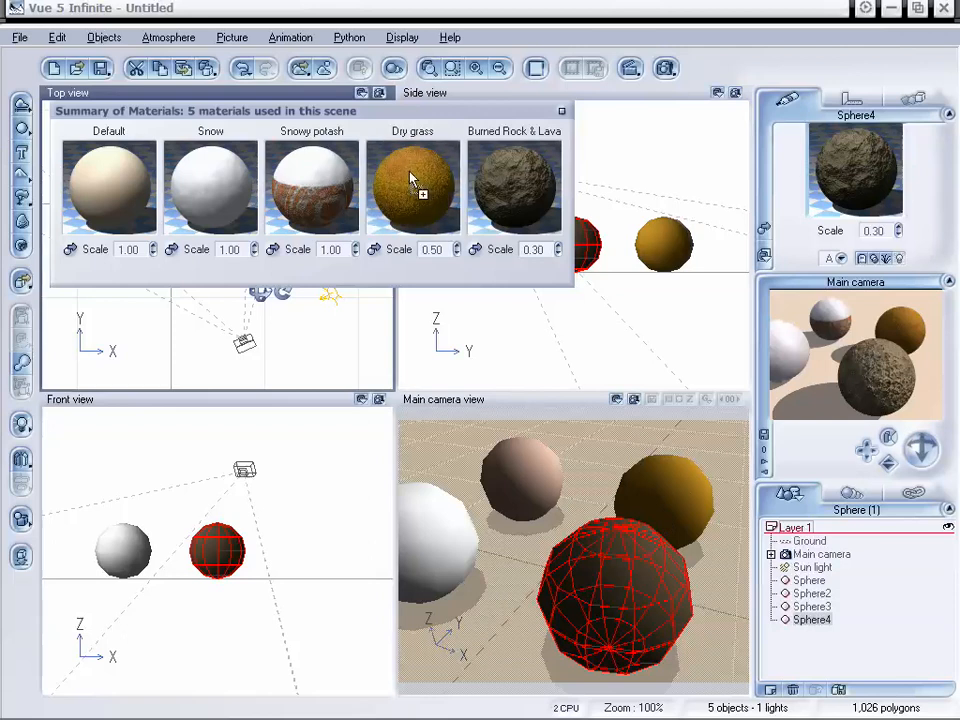
pyautogui.moveTo(409, 177); pyautogui.dragTo(616, 591)
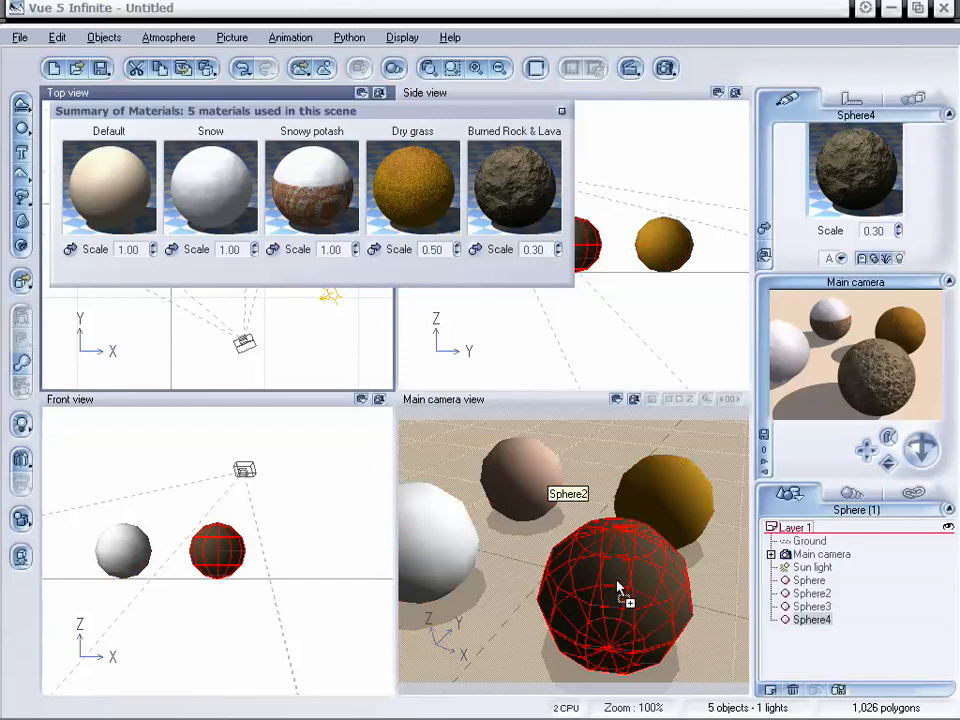
pyautogui.moveTo(617, 591); pyautogui.dragTo(617, 588)
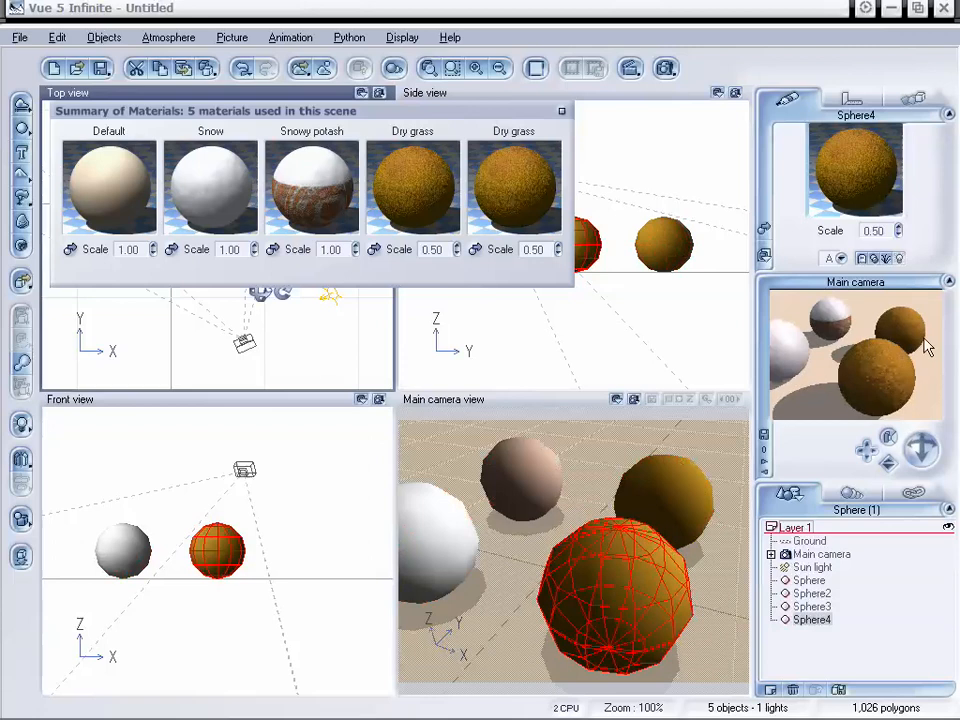
# Set the scale of Sphere3's Dry grass material to 0.40 in the materials summary
pyautogui.moveTo(346, 114); pyautogui.dragTo(351, 118)
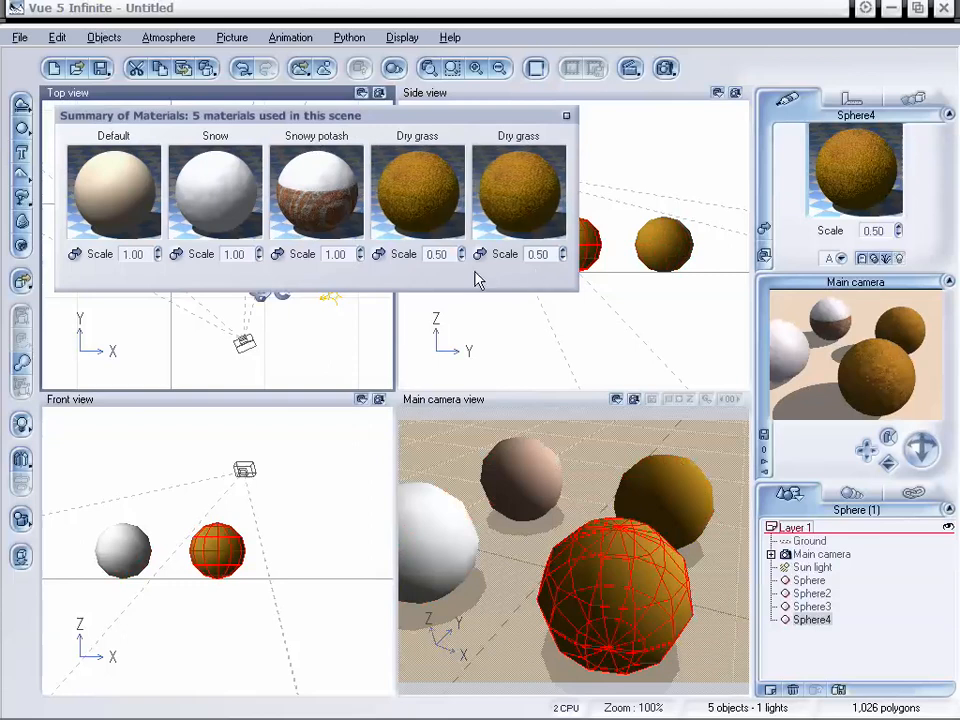
pyautogui.doubleClick(437, 254)
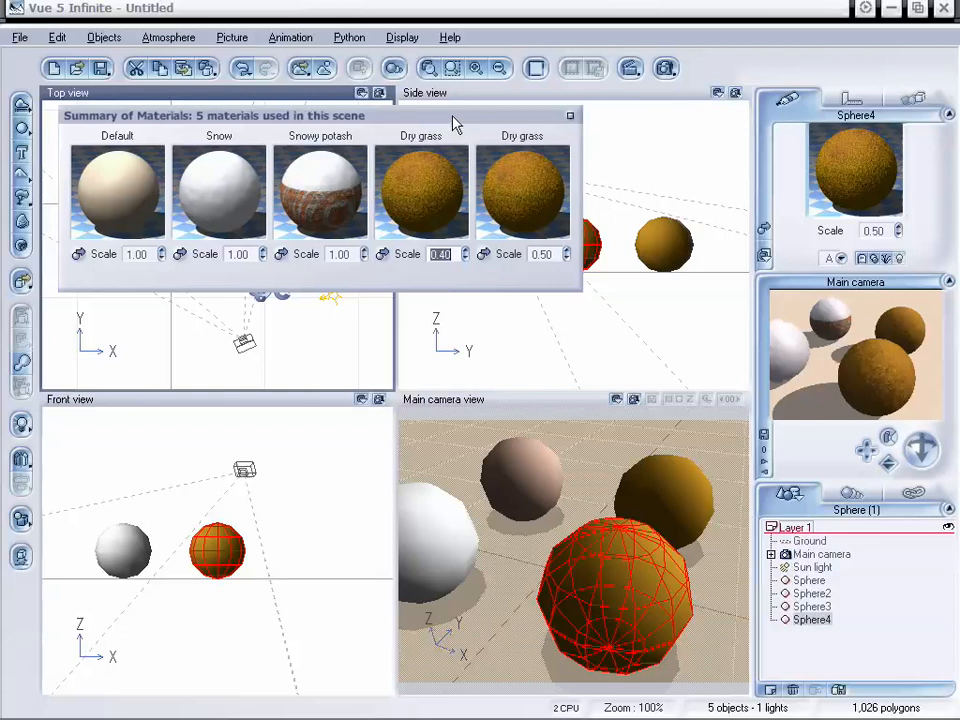
pyautogui.moveTo(452, 122); pyautogui.dragTo(538, 129)
# Copy Snowy potash from the materials summary onto Sphere3
pyautogui.click(478, 360)
pyautogui.click(664, 476)
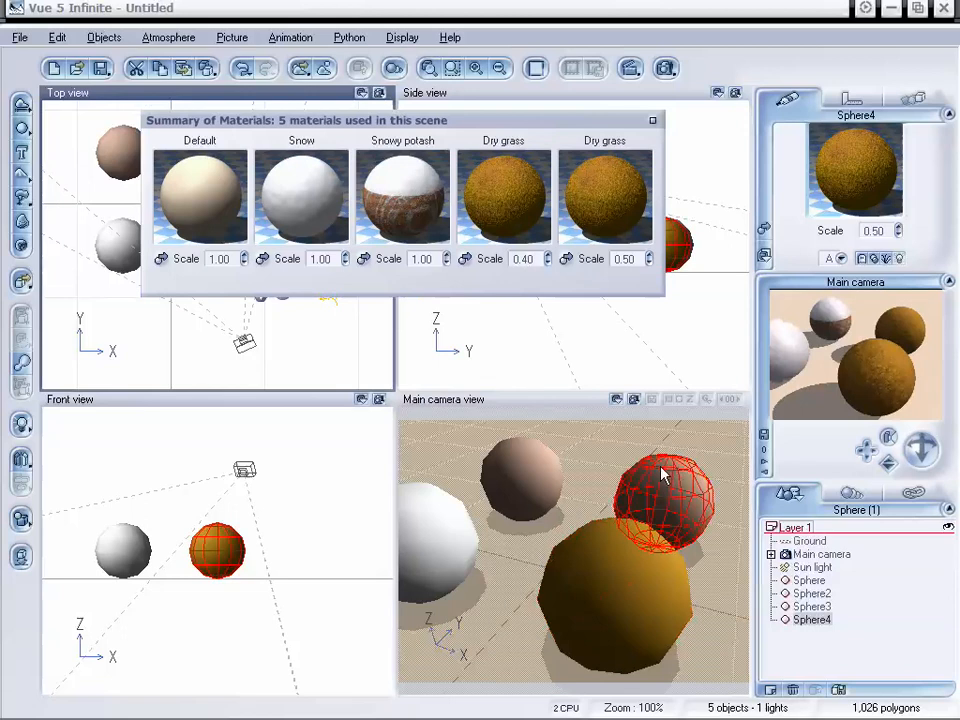
pyautogui.moveTo(505, 119); pyautogui.dragTo(458, 122)
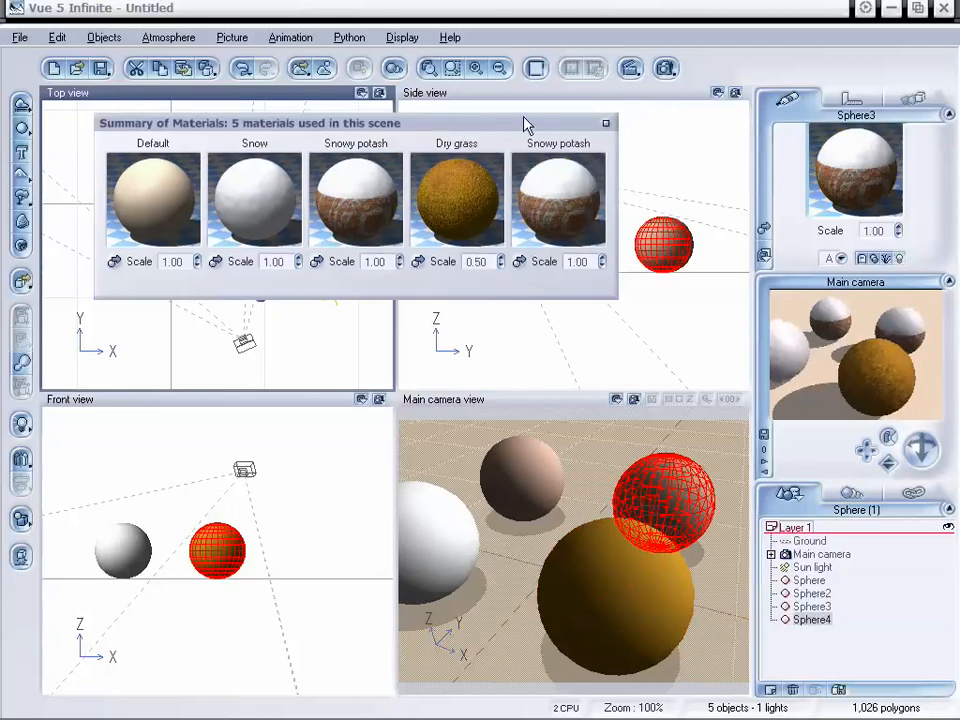
# Adjust the main camera slightly and copy Snow from the materials summary onto Sphere4
pyautogui.moveTo(523, 123); pyautogui.dragTo(516, 118)
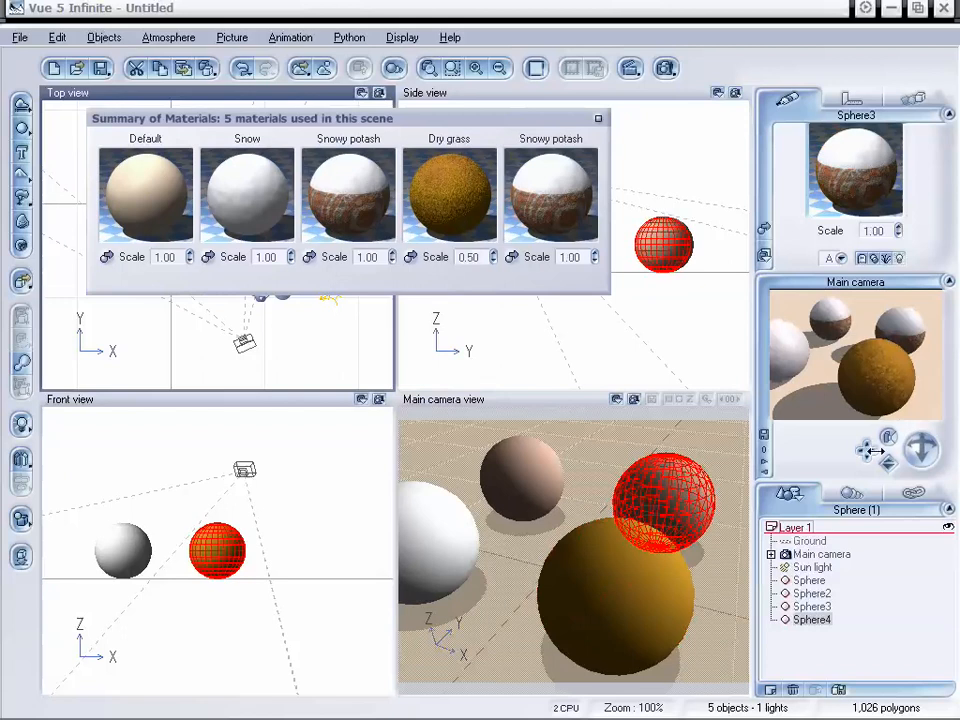
pyautogui.moveTo(866, 450); pyautogui.dragTo(886, 552)
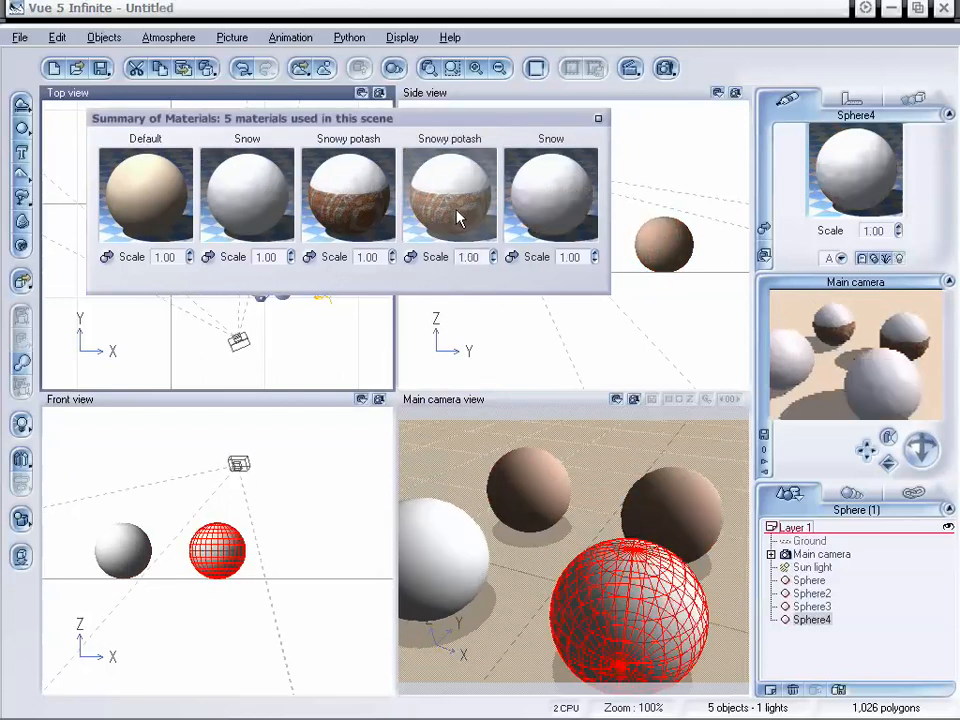
# Copy Snowy potash from the materials summary onto the white object named Sphere
pyautogui.moveTo(472, 120); pyautogui.dragTo(461, 132)
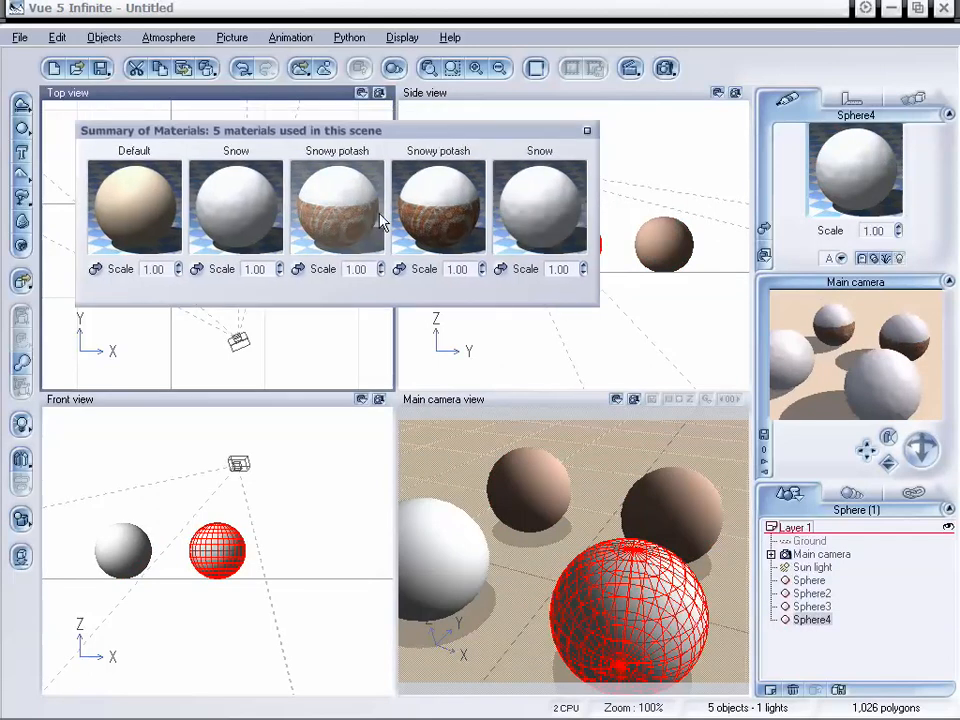
pyautogui.moveTo(376, 137); pyautogui.dragTo(452, 129)
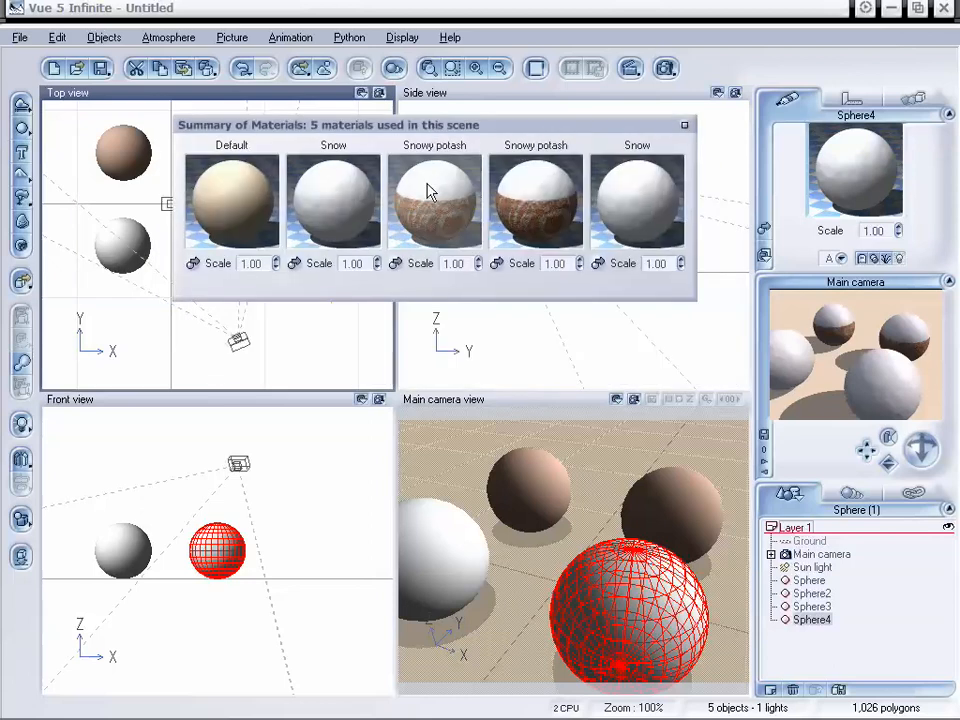
pyautogui.moveTo(443, 183); pyautogui.dragTo(433, 529)
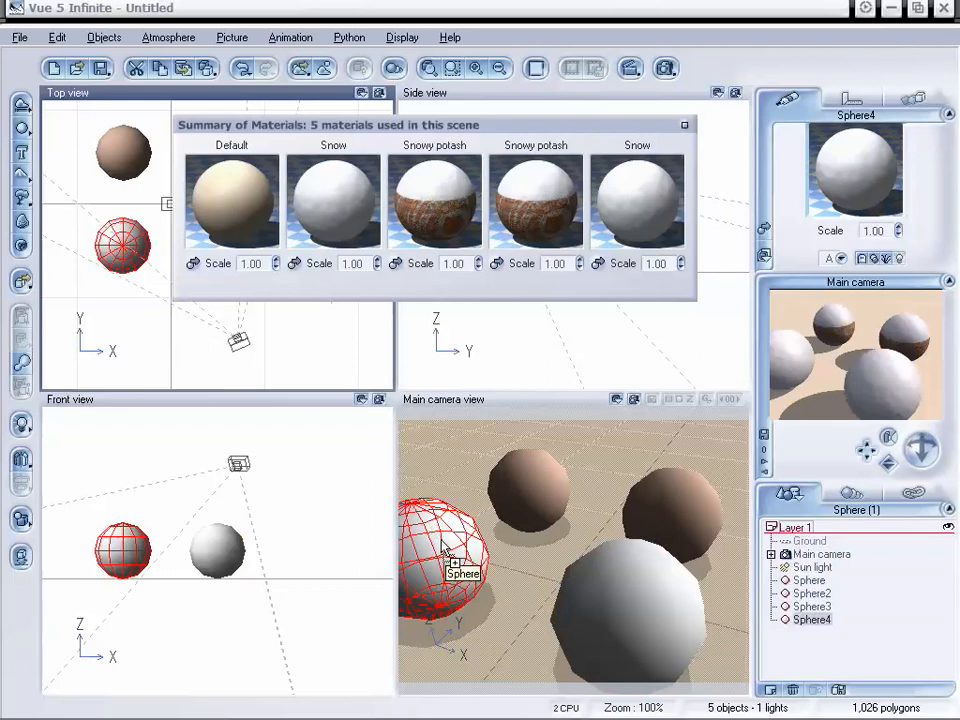
pyautogui.click(529, 486)
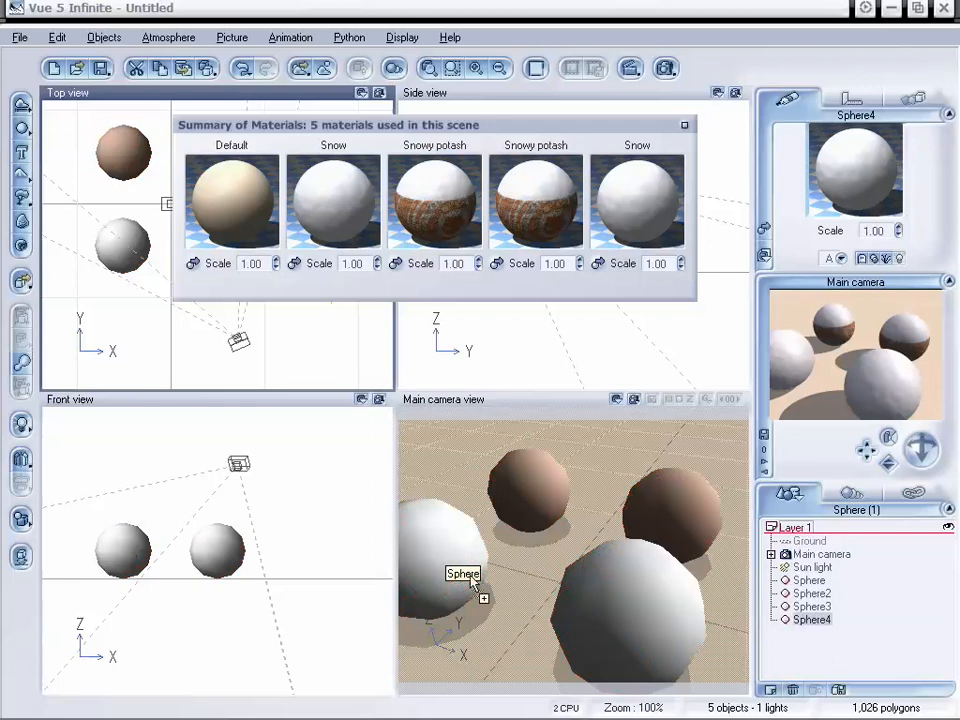
pyautogui.moveTo(531, 481); pyautogui.dragTo(437, 560)
pyautogui.moveTo(439, 208)
pyautogui.mouseDown()
pyautogui.moveTo(439, 193)
pyautogui.moveTo(521, 394)
pyautogui.moveTo(531, 483)
pyautogui.moveTo(575, 515)
pyautogui.moveTo(697, 522)
pyautogui.moveTo(647, 634)
pyautogui.moveTo(694, 516)
pyautogui.moveTo(476, 561)
pyautogui.moveTo(543, 585)
pyautogui.moveTo(471, 290)
pyautogui.moveTo(427, 195)
pyautogui.mouseUp()
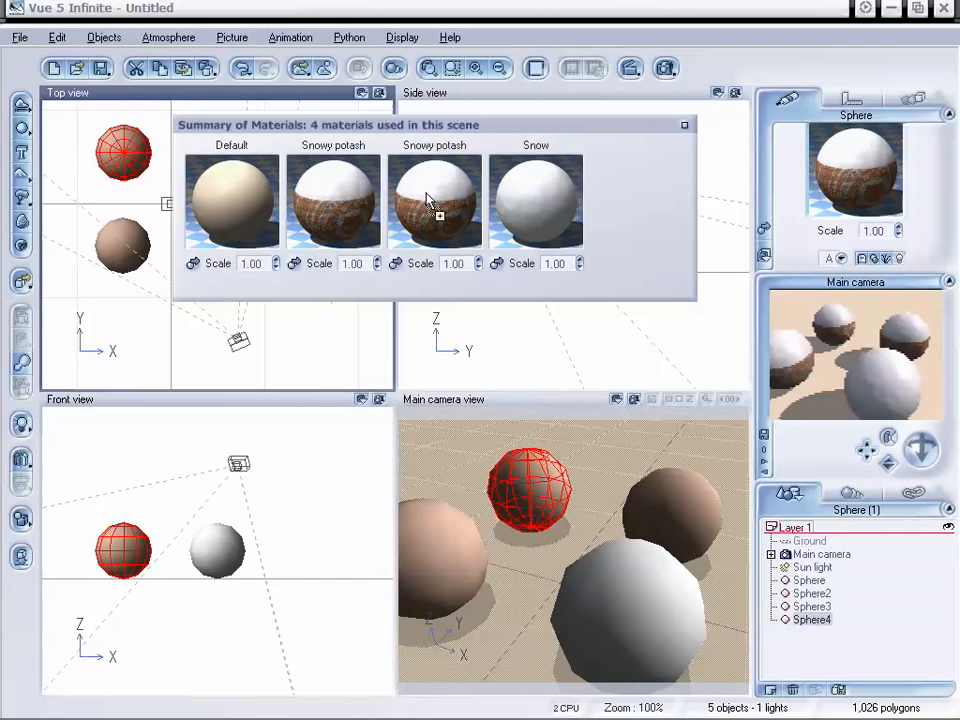
# Set the first Snowy potash's scale to 0.60 and the second one's to 1.90 in the materials summary
pyautogui.moveTo(430, 124); pyautogui.dragTo(447, 148)
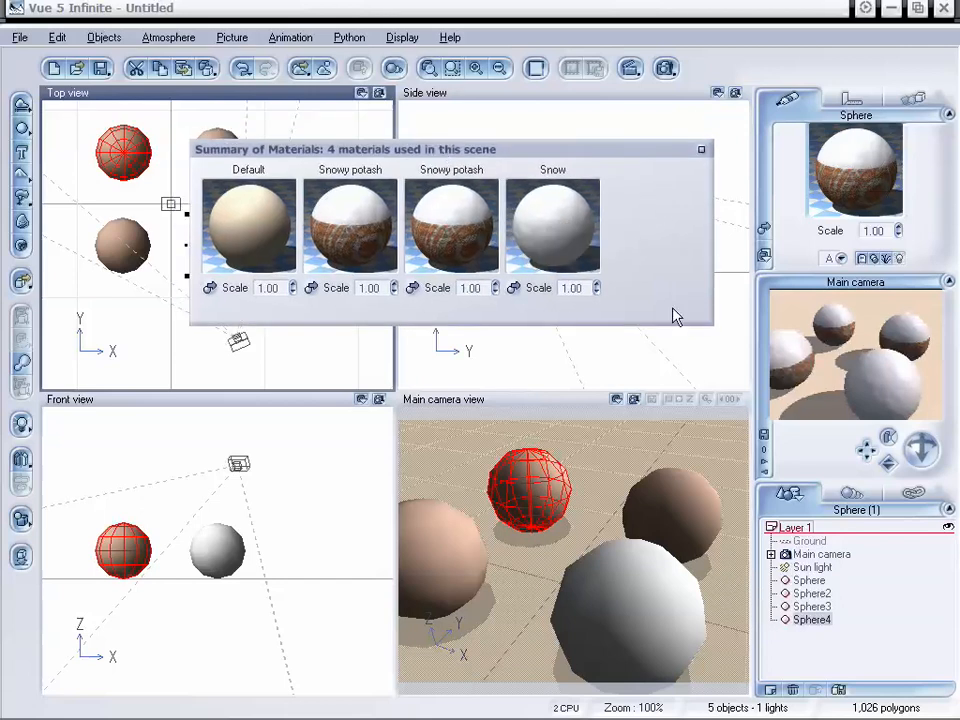
pyautogui.moveTo(441, 152); pyautogui.dragTo(432, 207)
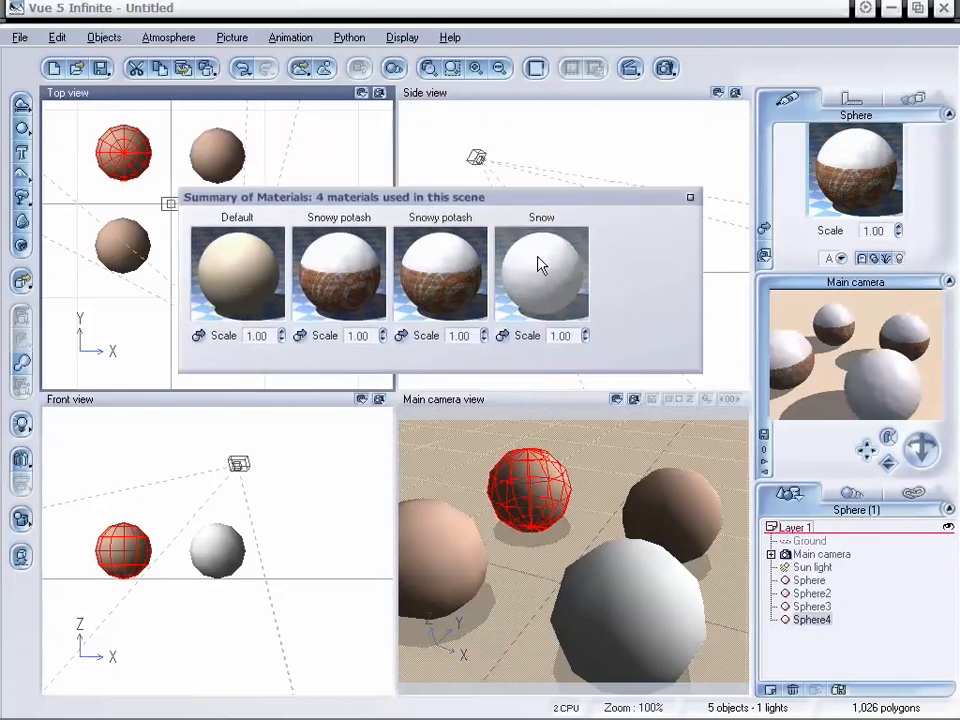
pyautogui.moveTo(543, 258); pyautogui.dragTo(619, 455)
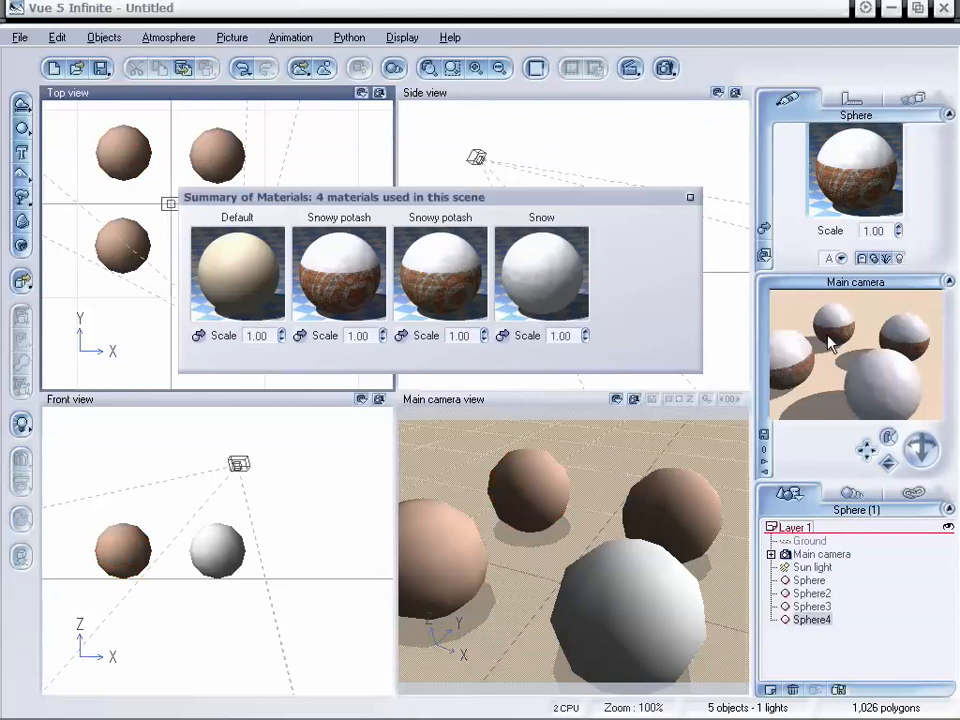
pyautogui.moveTo(921, 442); pyautogui.dragTo(921, 447)
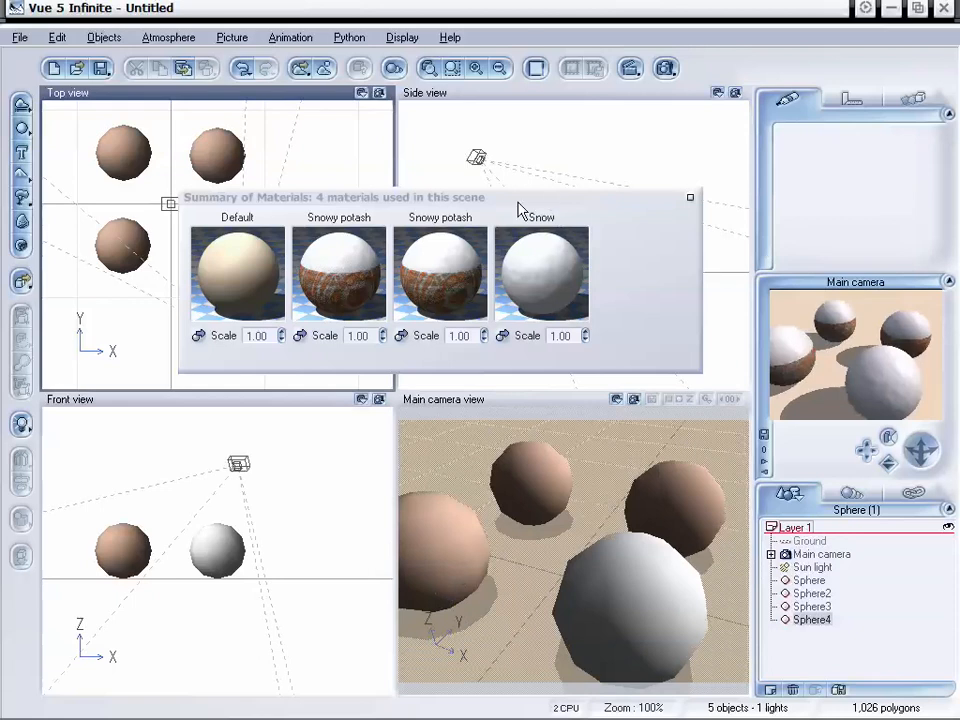
pyautogui.moveTo(498, 200); pyautogui.dragTo(582, 118)
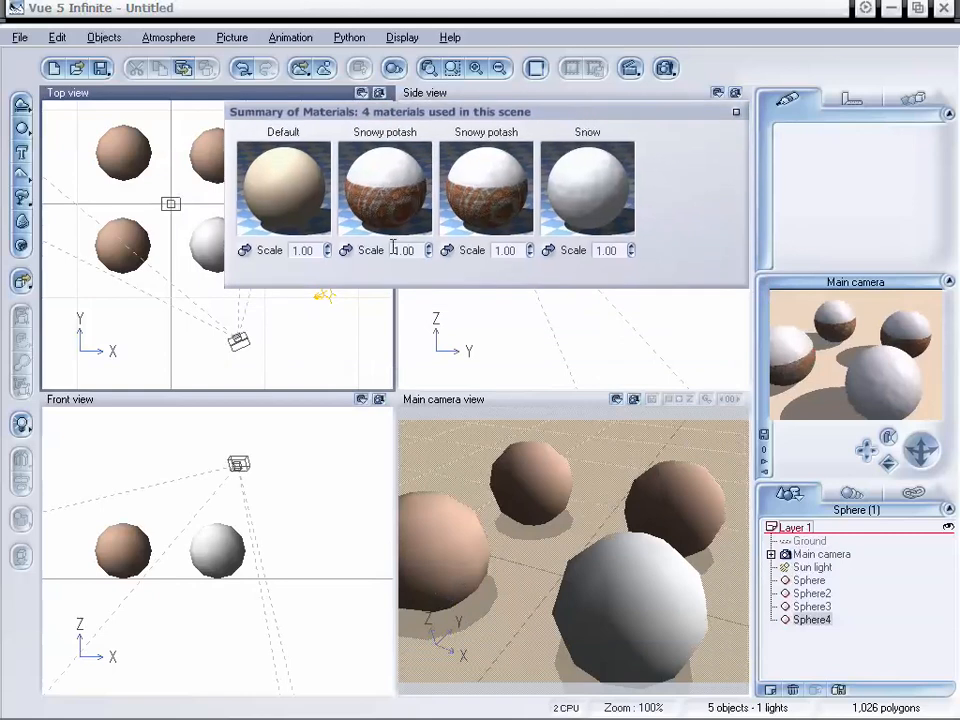
pyautogui.moveTo(427, 248); pyautogui.dragTo(437, 291)
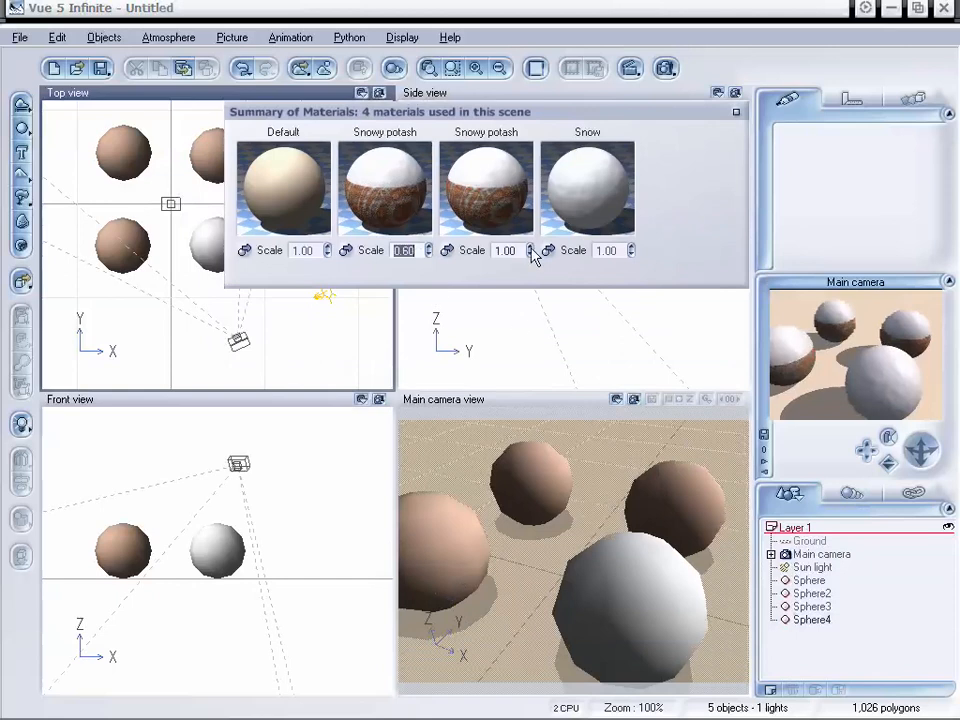
pyautogui.moveTo(530, 248); pyautogui.dragTo(621, 300)
# Copy the Default material from the materials summary onto Sphere4
pyautogui.moveTo(273, 186); pyautogui.dragTo(621, 600)
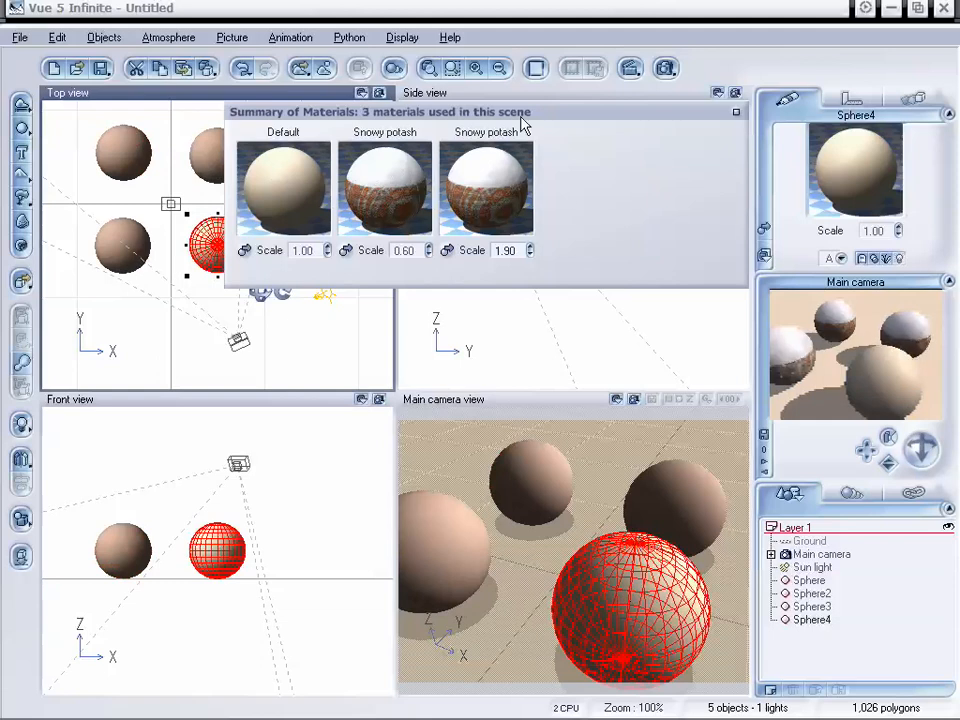
pyautogui.moveTo(521, 113); pyautogui.dragTo(512, 120)
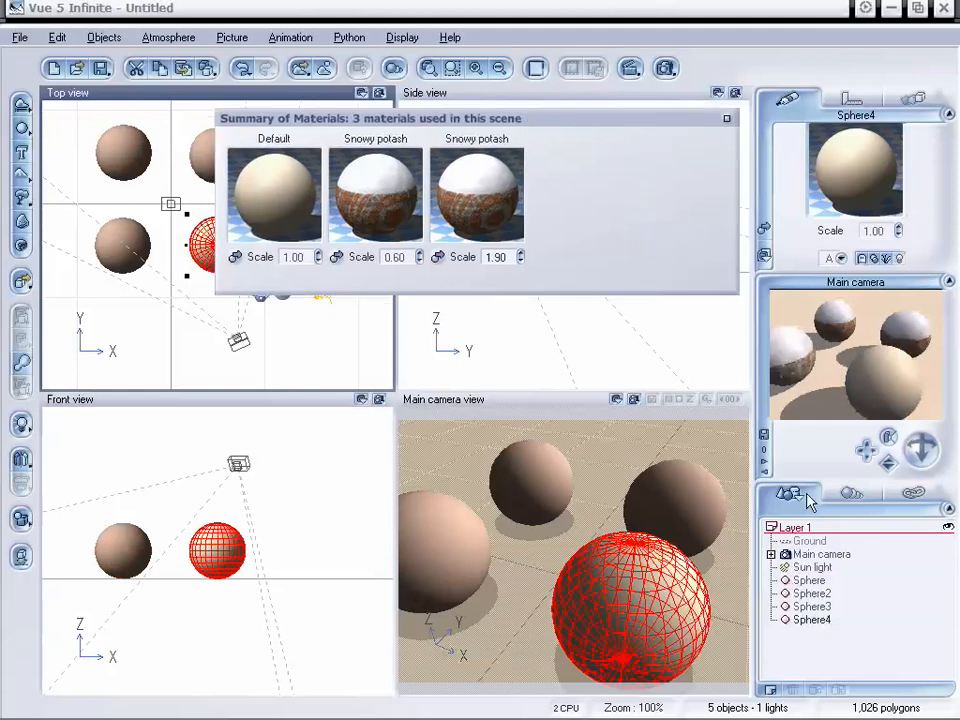
# Examine the scene's materials list and the layers of both Snowy potash entries, and check which materials Sphere3 and Sphere2 use
pyautogui.click(848, 493)
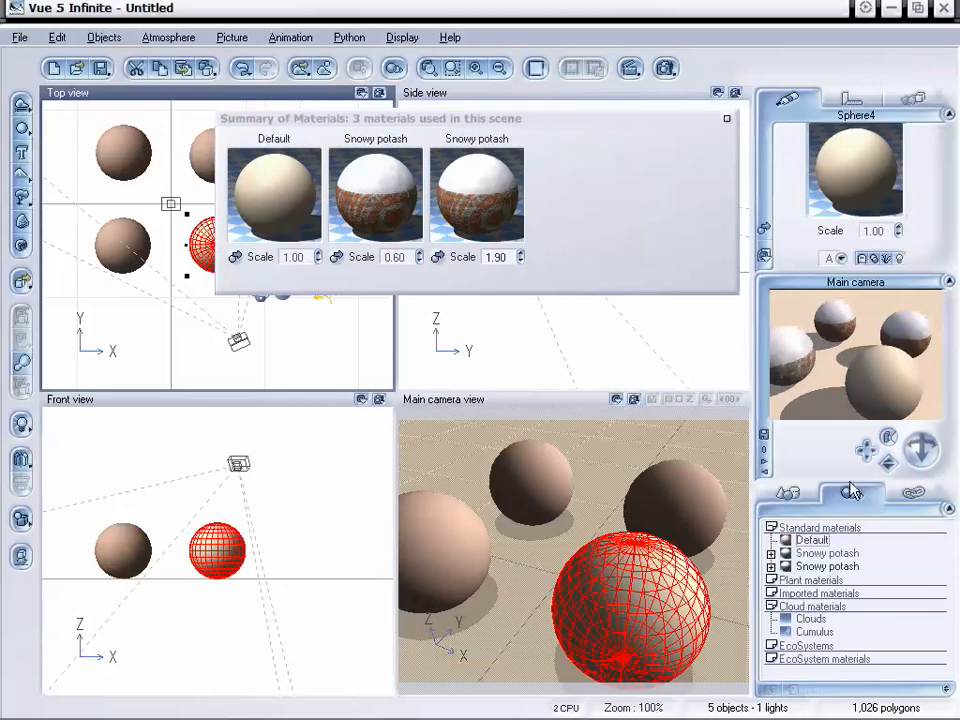
pyautogui.click(771, 553)
pyautogui.click(771, 553)
pyautogui.click(771, 566)
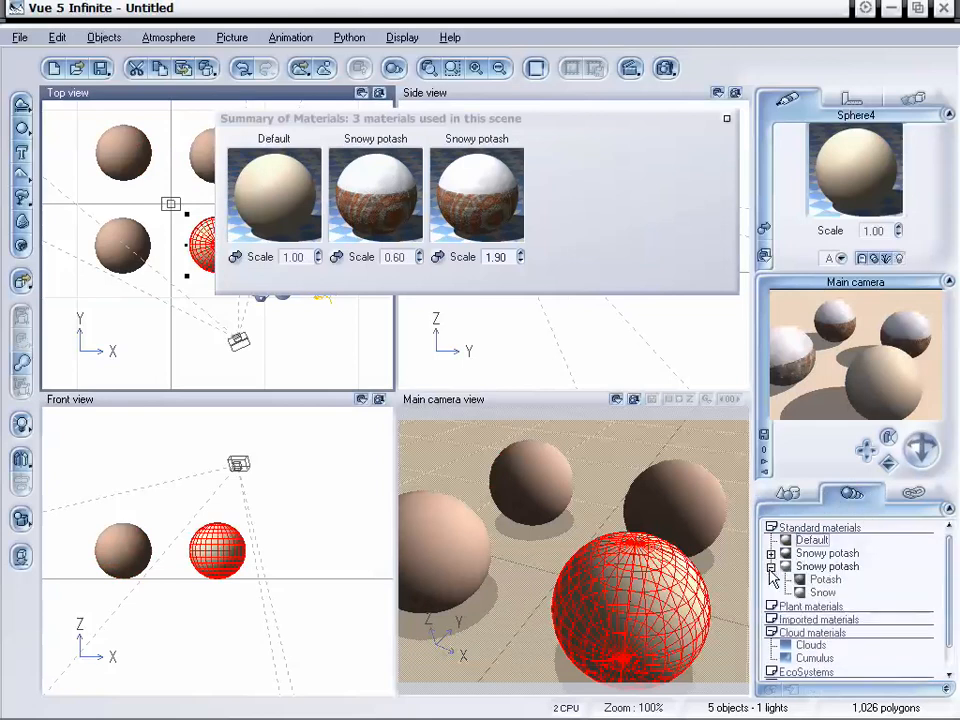
pyautogui.click(771, 566)
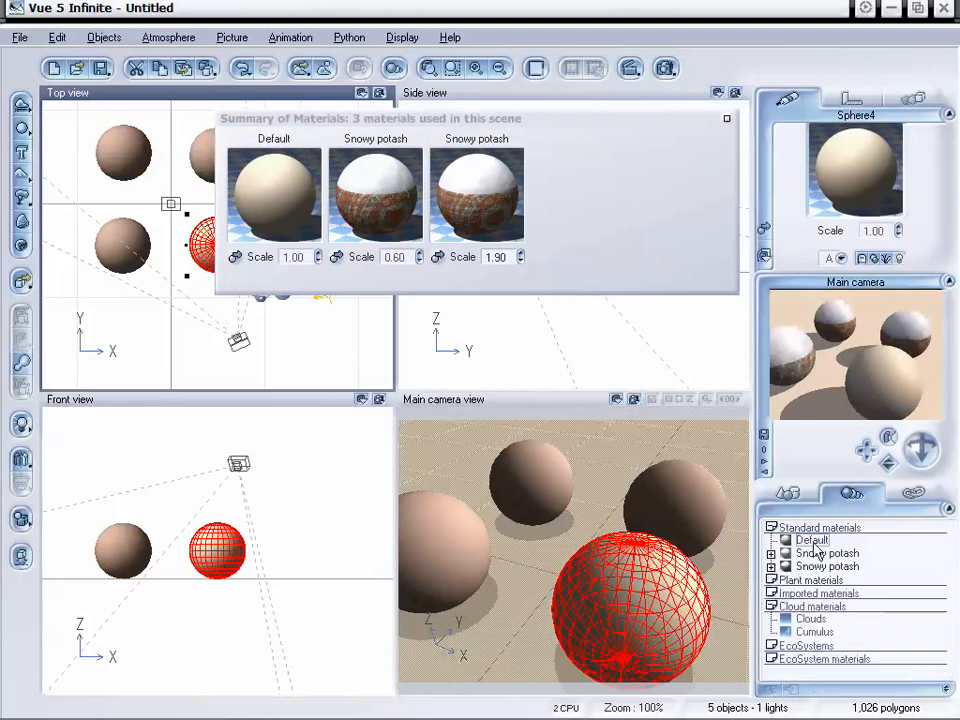
pyautogui.click(666, 512)
pyautogui.click(507, 487)
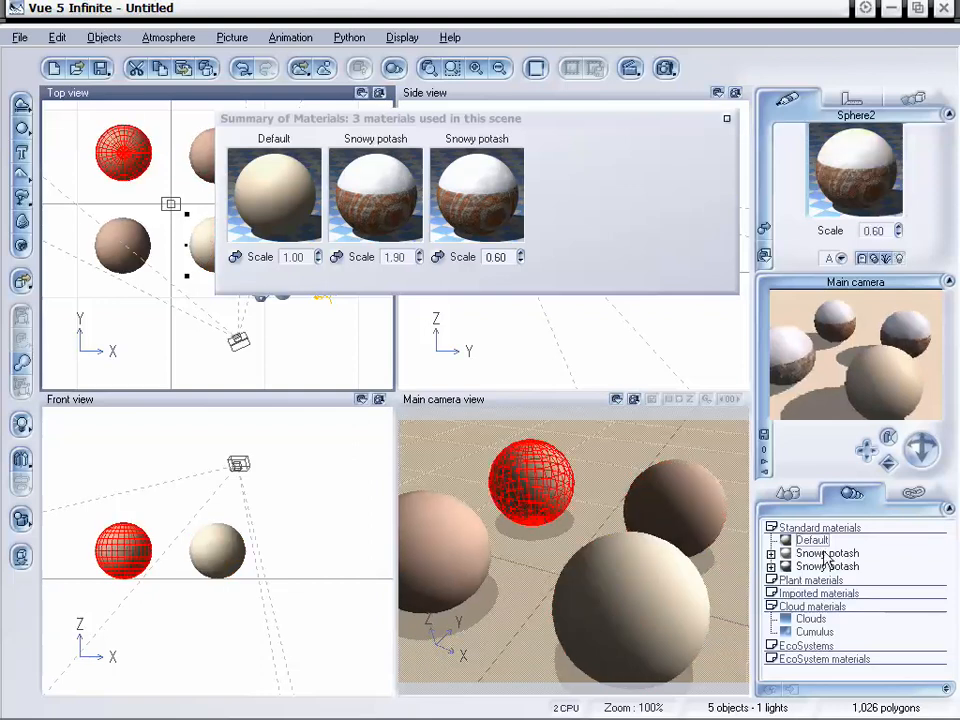
# Copy the 1.90-scale Snowy potash from the scene's materials list onto Sphere4 and check the materials of Sphere3 and Sphere
pyautogui.moveTo(824, 554); pyautogui.dragTo(612, 610)
pyautogui.moveTo(779, 706)
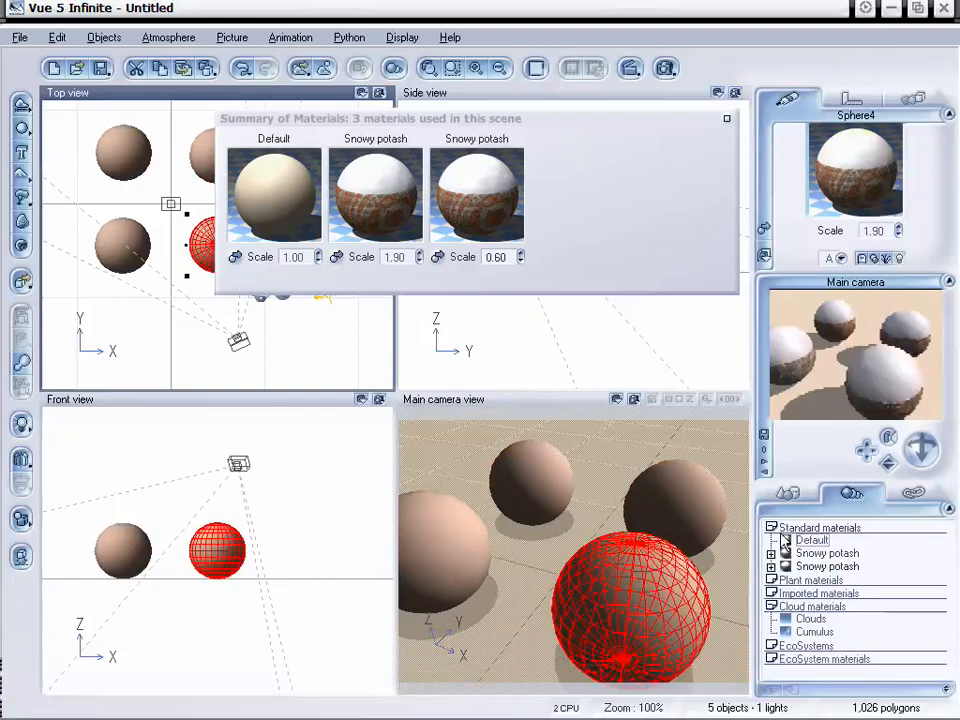
pyautogui.moveTo(436, 121); pyautogui.dragTo(265, 114)
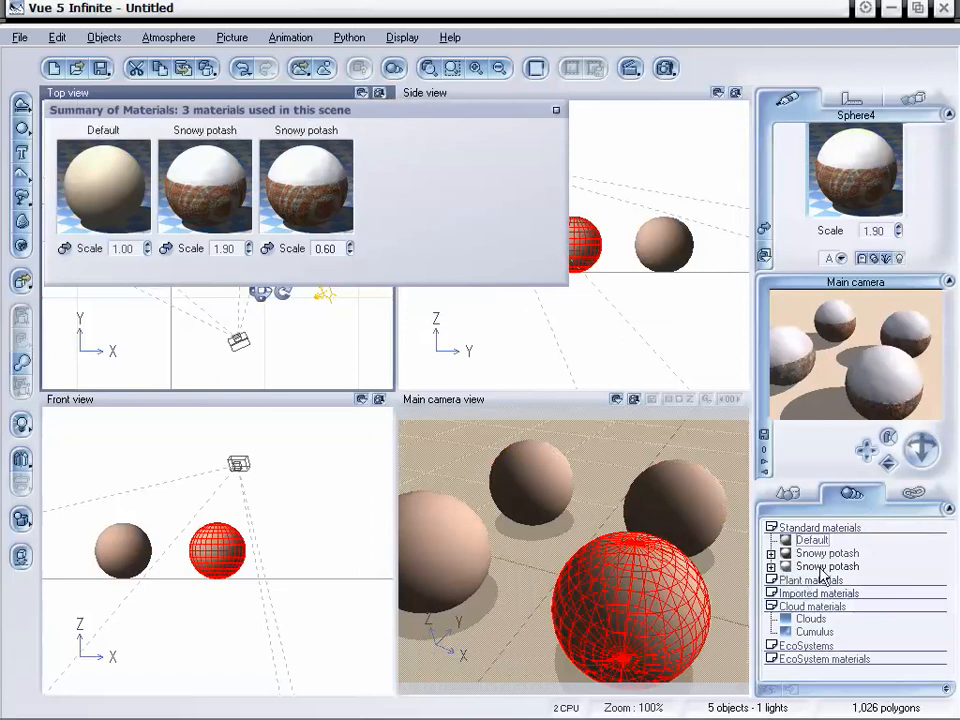
pyautogui.click(690, 515)
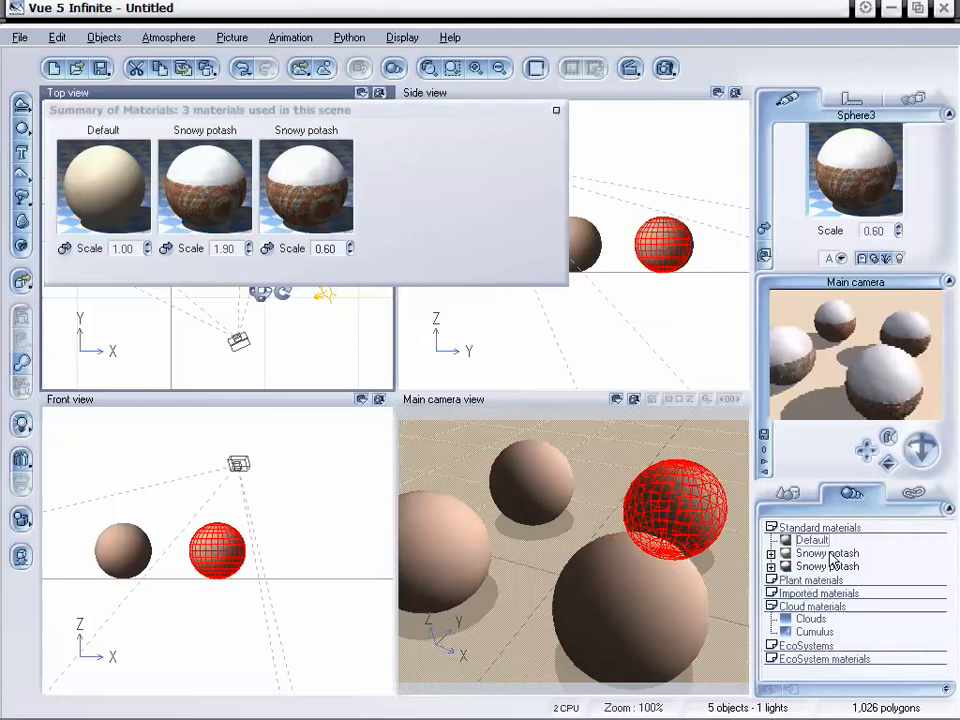
pyautogui.moveTo(800, 566); pyautogui.dragTo(455, 527)
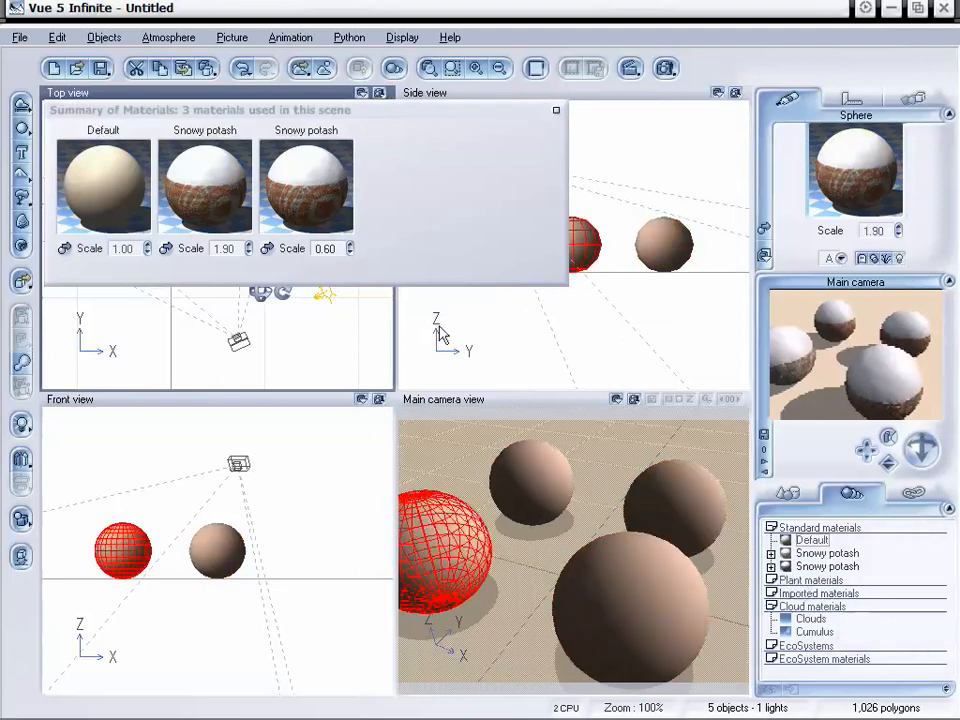
# Close the Summary of Materials and lower the main camera until the horizon and sky come into its view
pyautogui.click(281, 125)
pyautogui.moveTo(279, 119); pyautogui.dragTo(272, 120)
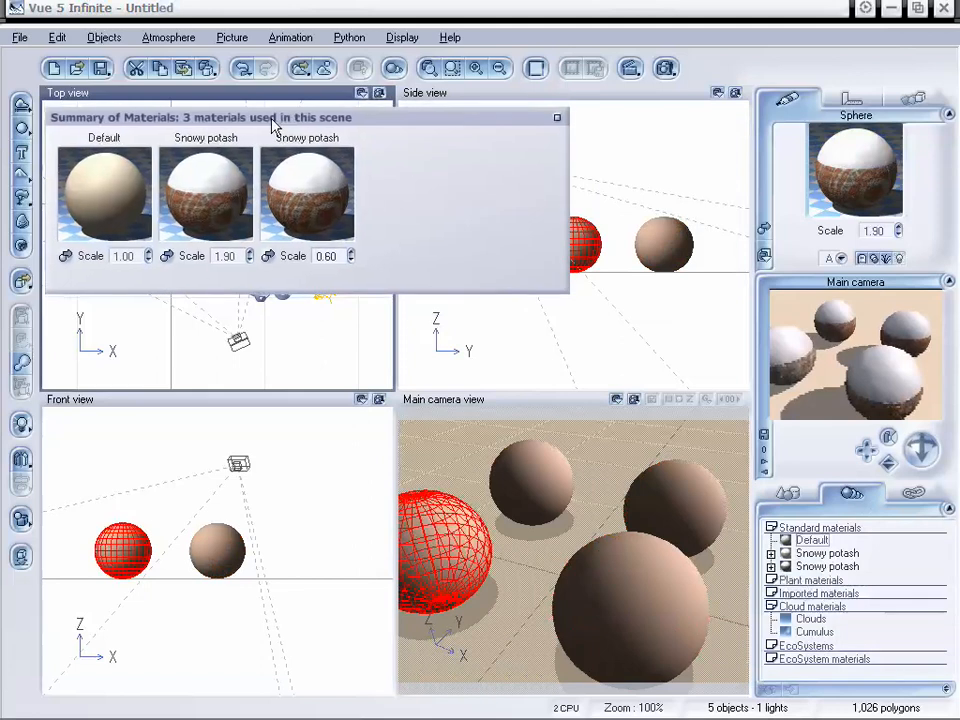
pyautogui.click(556, 121)
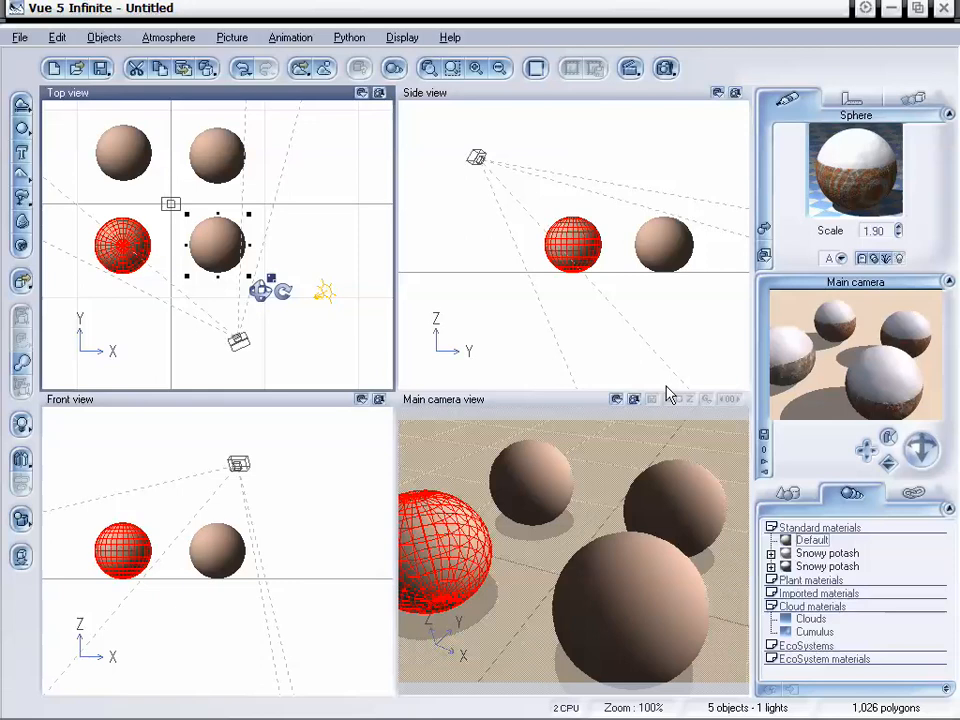
pyautogui.moveTo(918, 440); pyautogui.dragTo(877, 458)
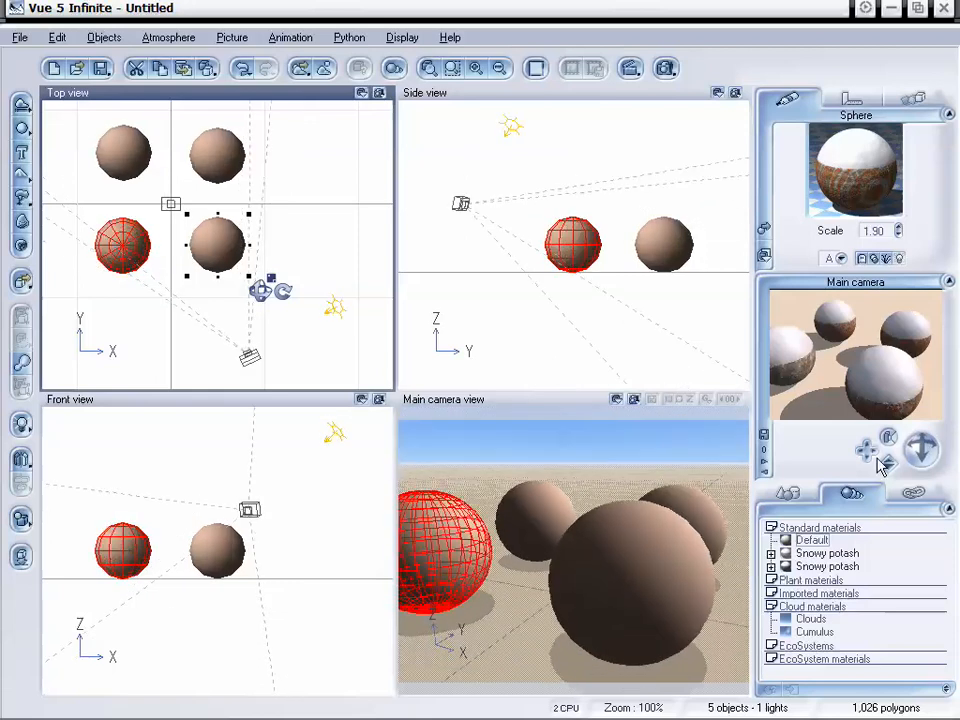